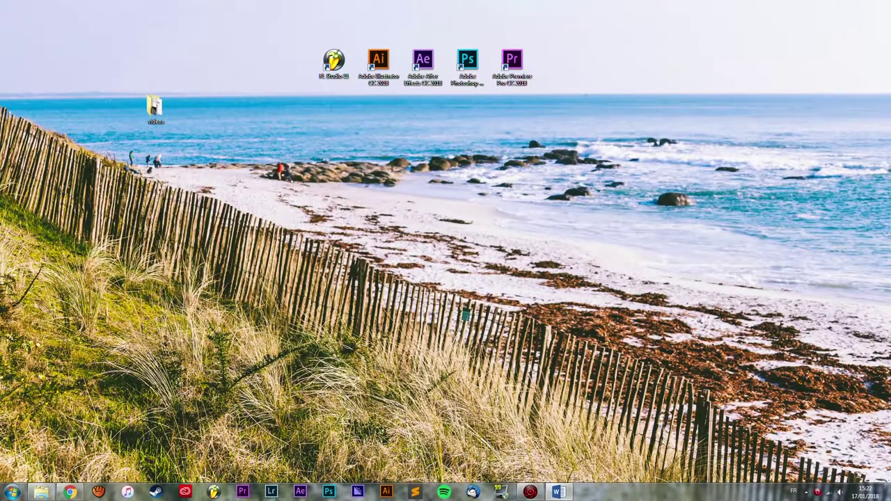
Launch Premiere Pro CC 2018 from its desktop shortcut and wait for the Commencer start screen
{"action": "double_click", "coordinate": [509, 68]}
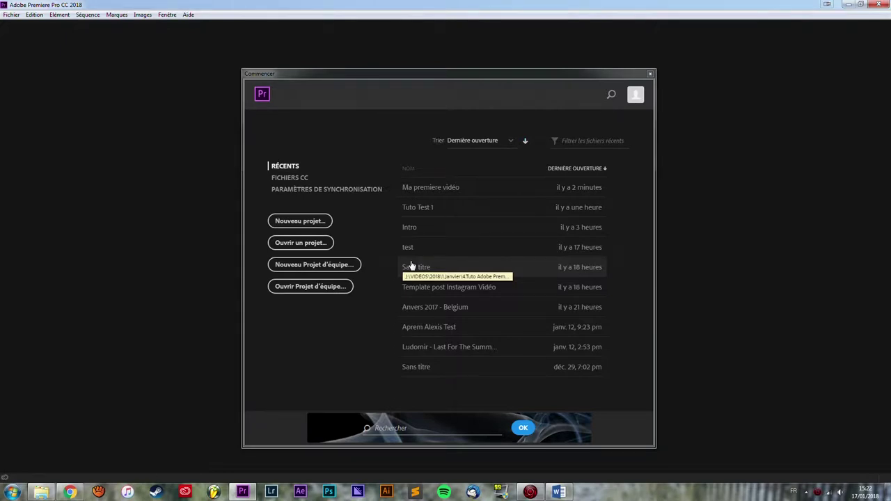
Create the project 'Ma premiere vidéo' in the 4.Tuto Adobe Premiere Pro folder, overwriting the old one
{"action": "left_click", "coordinate": [294, 223]}
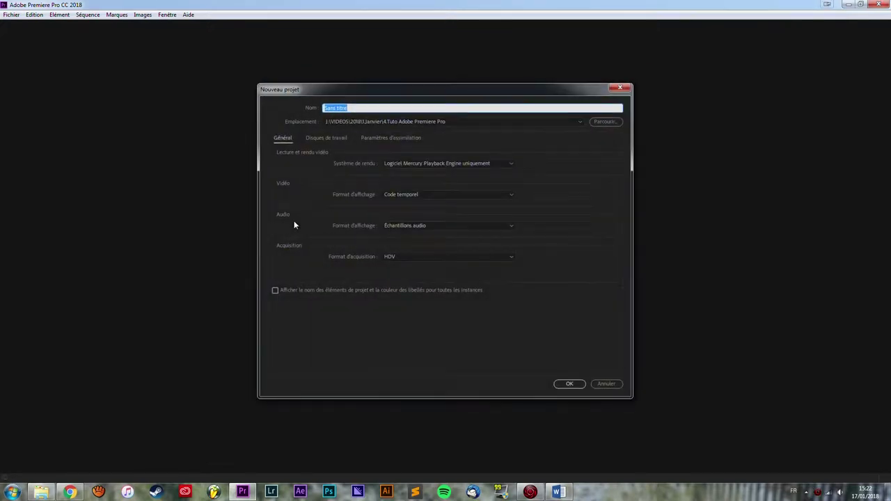
{"action": "left_click", "coordinate": [361, 108]}
{"action": "left_click_drag", "start_coordinate": [362, 108], "coordinate": [304, 110]}
{"action": "type", "text": "Ma "}
{"action": "type", "text": "1re"}
{"action": "key", "text": "BackSpace"}
{"action": "type", "text": "remiere vid"}
{"action": "type", "text": "éo"}
{"action": "left_click", "coordinate": [603, 122]}
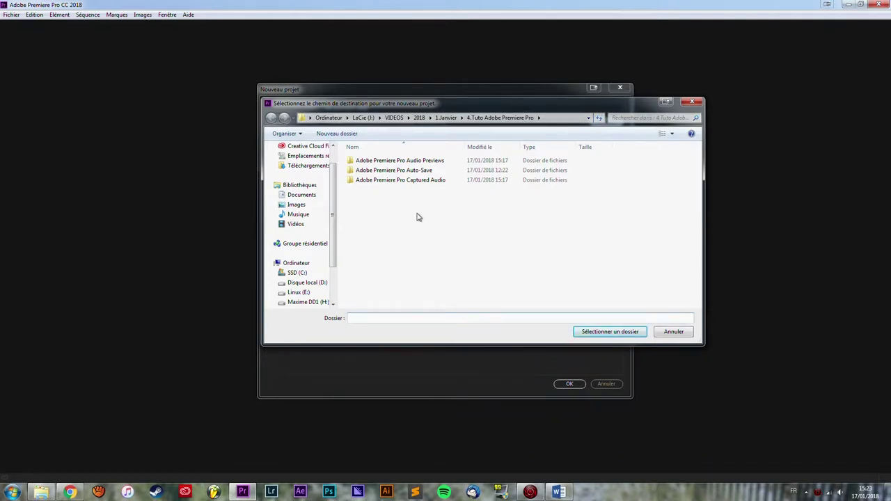
{"action": "left_click", "coordinate": [630, 331]}
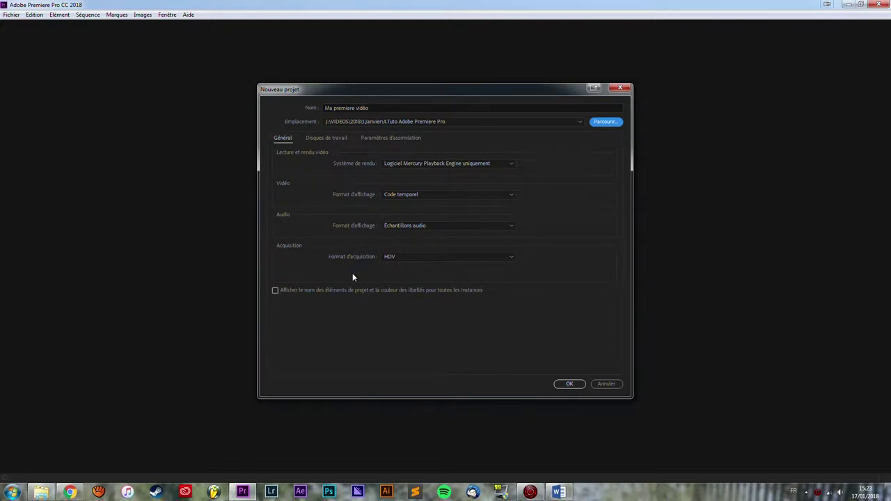
{"action": "left_click", "coordinate": [577, 383]}
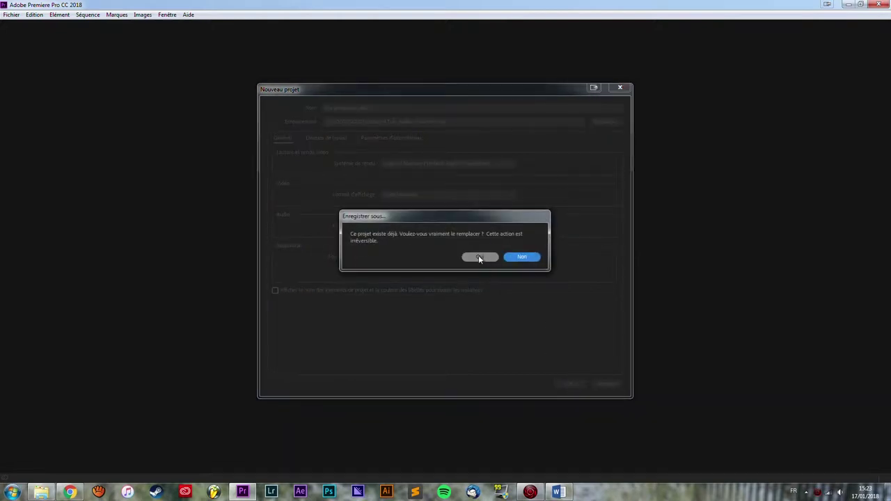
{"action": "left_click", "coordinate": [479, 256]}
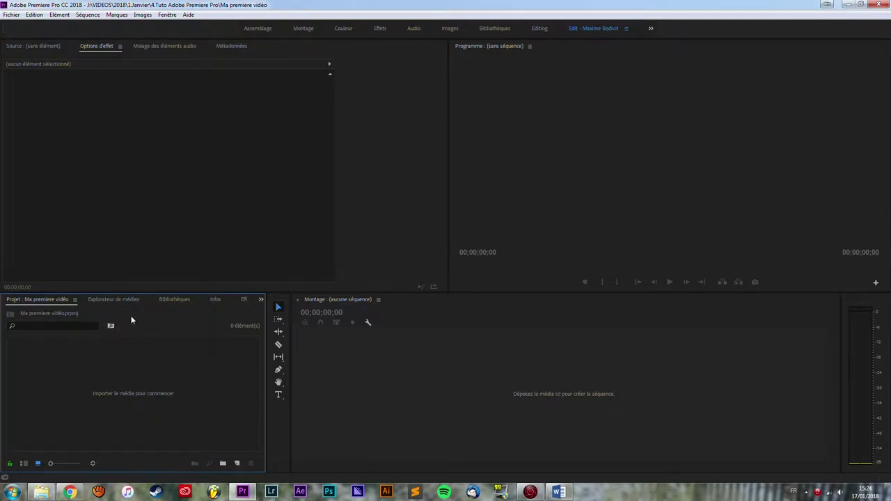
Look at the media browser's drives, then return to the empty Projet bin and dismiss its context menu
{"action": "left_click", "coordinate": [114, 300]}
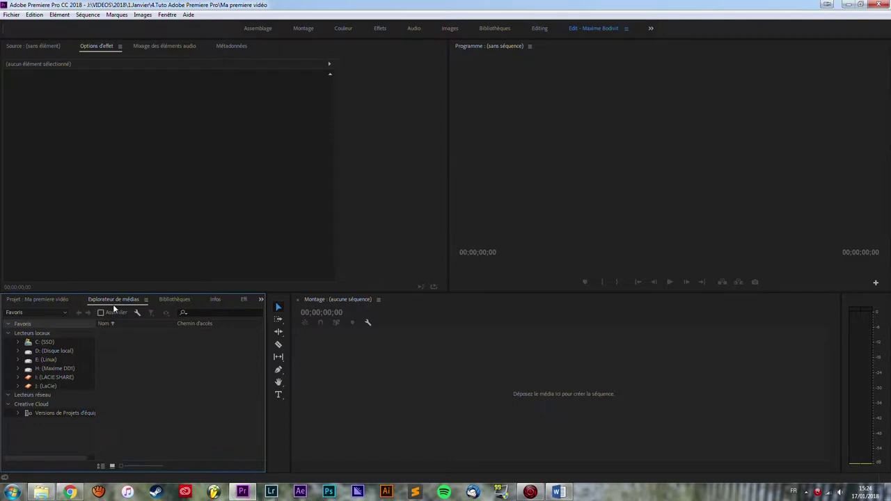
{"action": "left_click", "coordinate": [44, 299]}
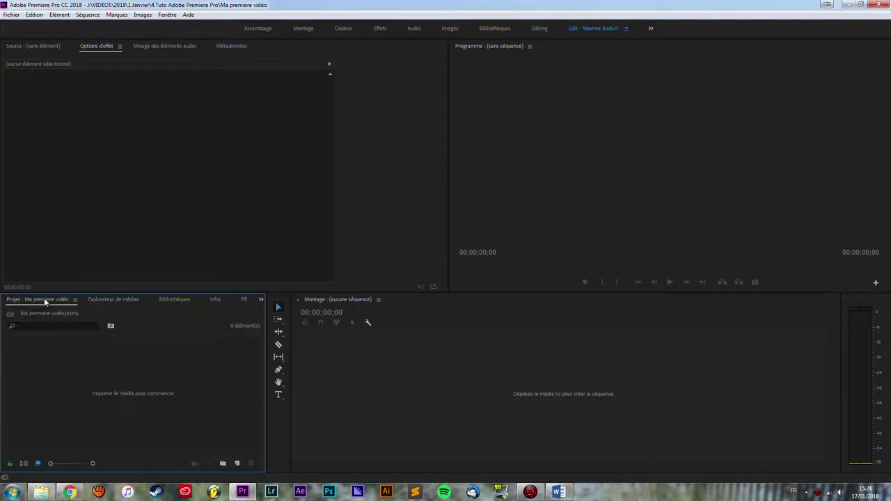
{"action": "right_click", "coordinate": [127, 393]}
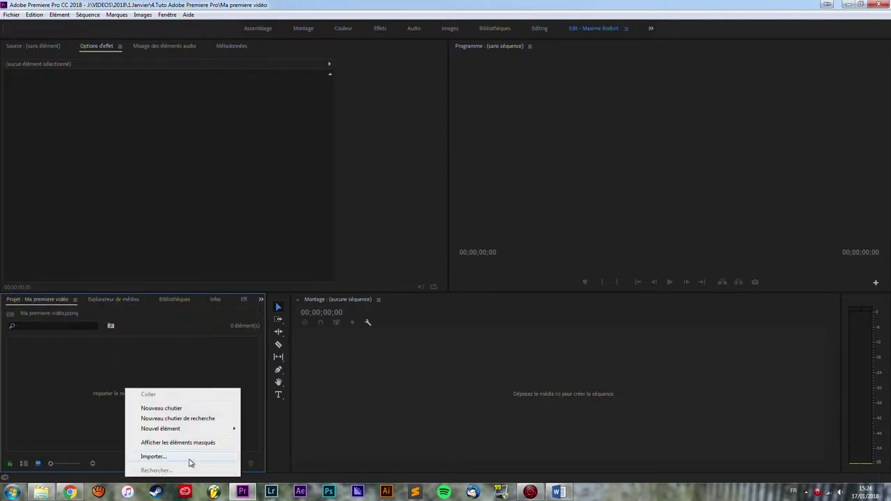
{"action": "left_click", "coordinate": [137, 361]}
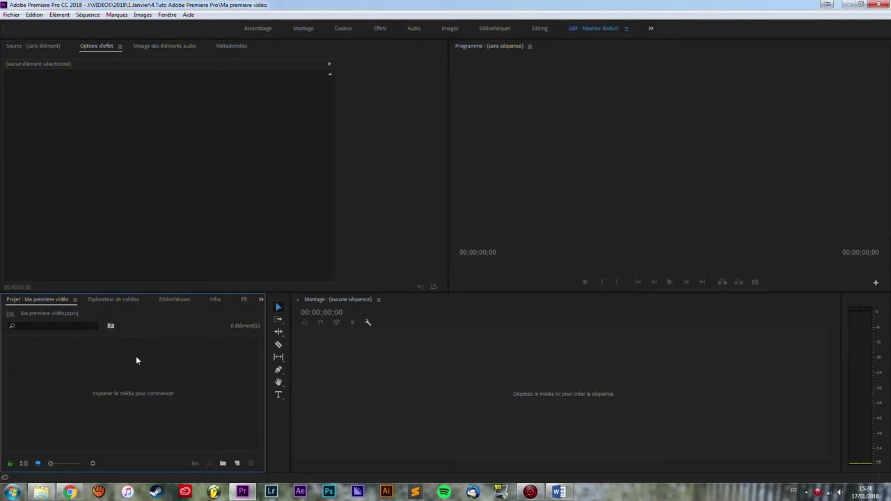
Open the desktop videos folder and place its window beside Premiere
{"action": "left_click", "coordinate": [244, 493]}
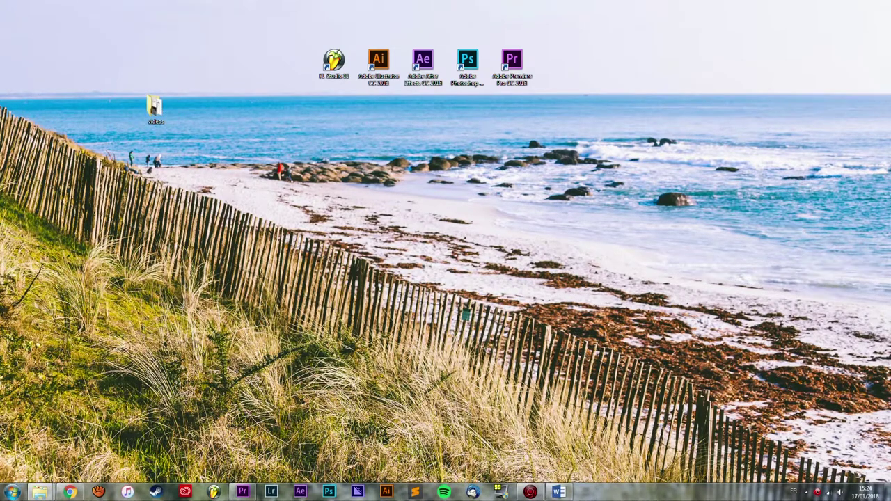
{"action": "double_click", "coordinate": [155, 106]}
{"action": "left_click_drag", "start_coordinate": [268, 185], "coordinate": [696, 146]}
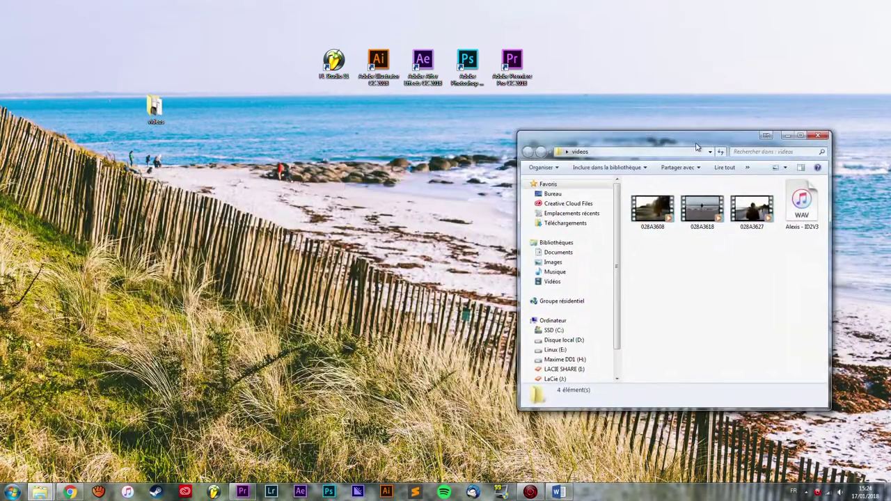
{"action": "left_click", "coordinate": [242, 492]}
{"action": "mouse_move", "coordinate": [40, 493]}
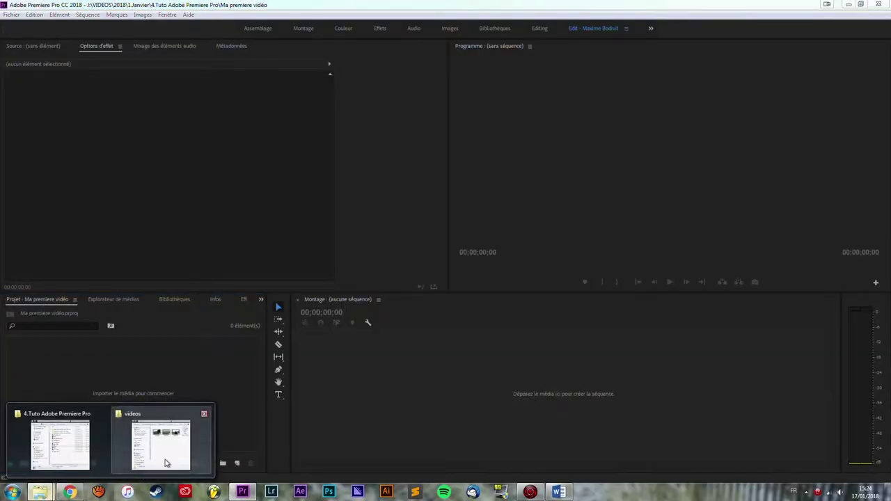
{"action": "left_click", "coordinate": [166, 462]}
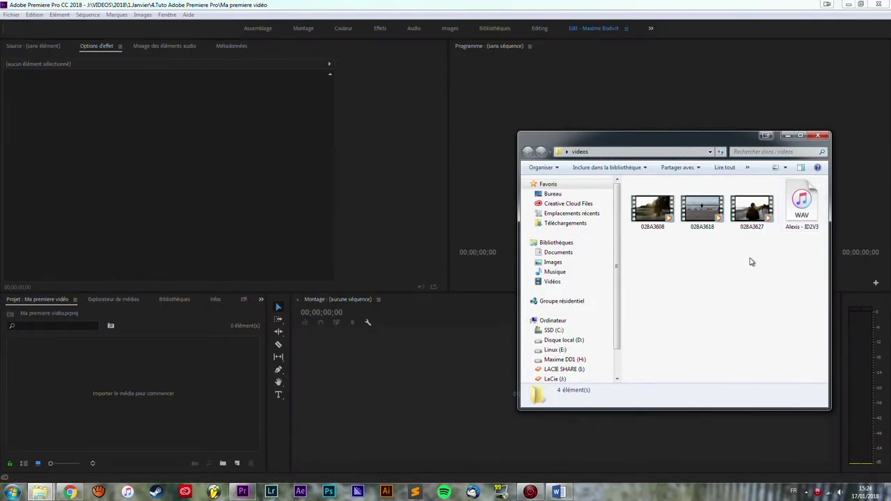
Drag the three MP4 clips and the WAV music track into the project bin
{"action": "left_click_drag", "start_coordinate": [752, 262], "coordinate": [630, 180]}
{"action": "mouse_move", "coordinate": [667, 225]}
{"action": "left_mouse_down"}
{"action": "mouse_move", "coordinate": [174, 420]}
{"action": "mouse_move", "coordinate": [149, 414]}
{"action": "left_mouse_up"}
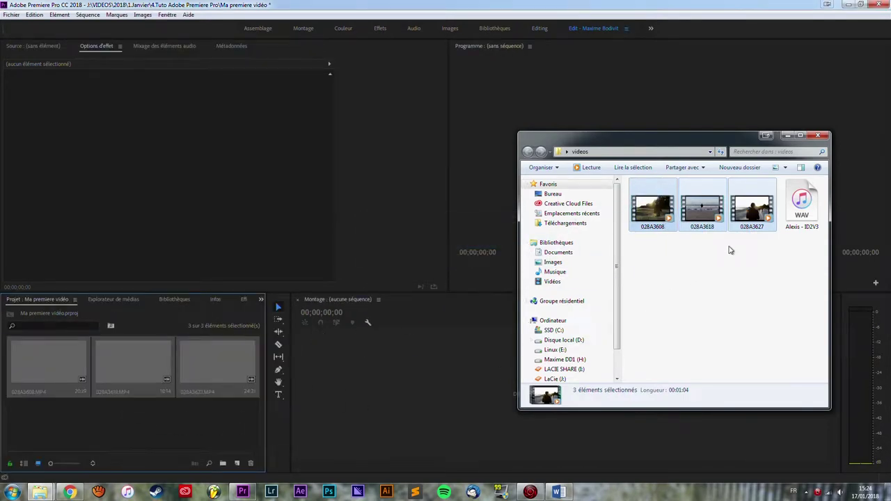
{"action": "left_click_drag", "start_coordinate": [802, 206], "coordinate": [185, 438]}
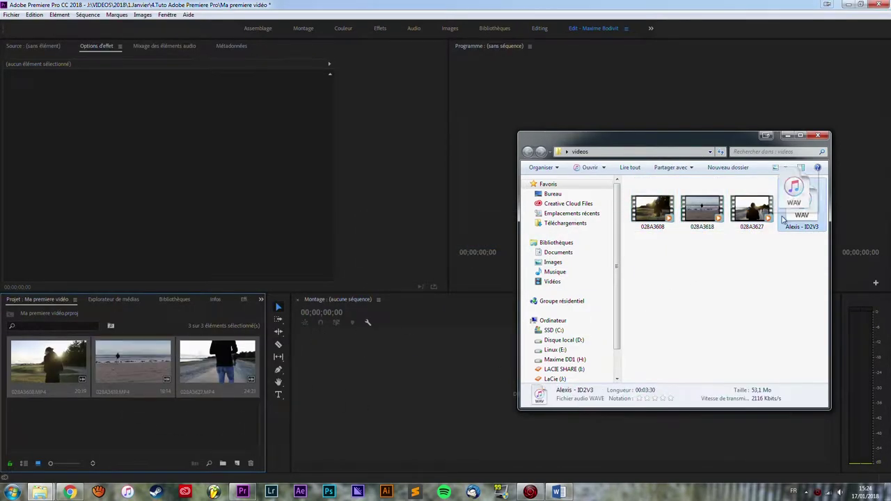
{"action": "left_click", "coordinate": [156, 421]}
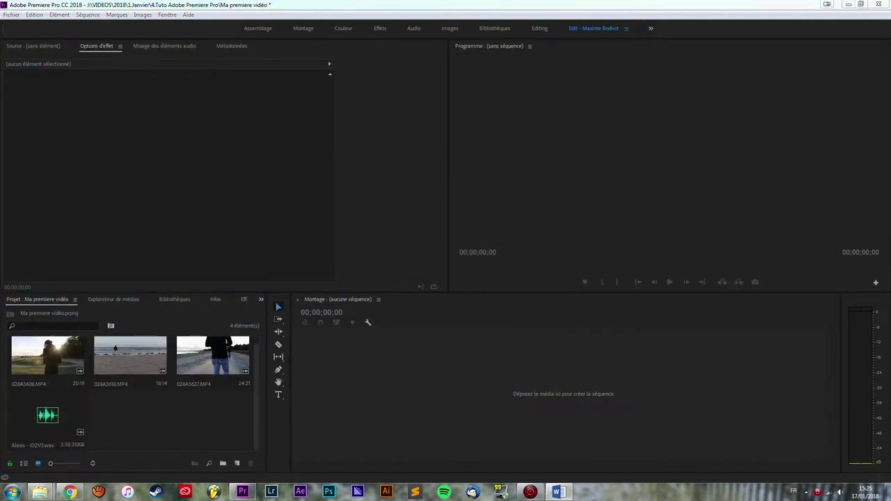
Drag 028A3608.MP4 onto the empty timeline to create the 028A3608 sequence, then select the clip
{"action": "left_click", "coordinate": [66, 367]}
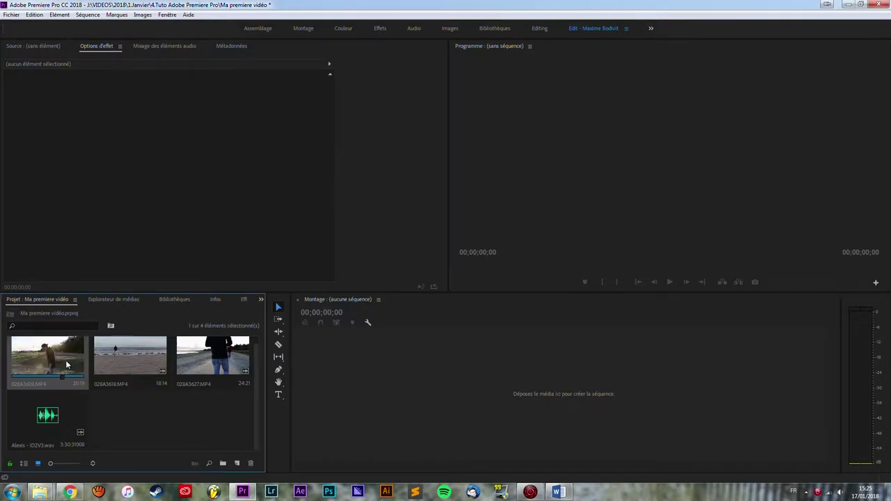
{"action": "left_click_drag", "start_coordinate": [85, 352], "coordinate": [353, 406]}
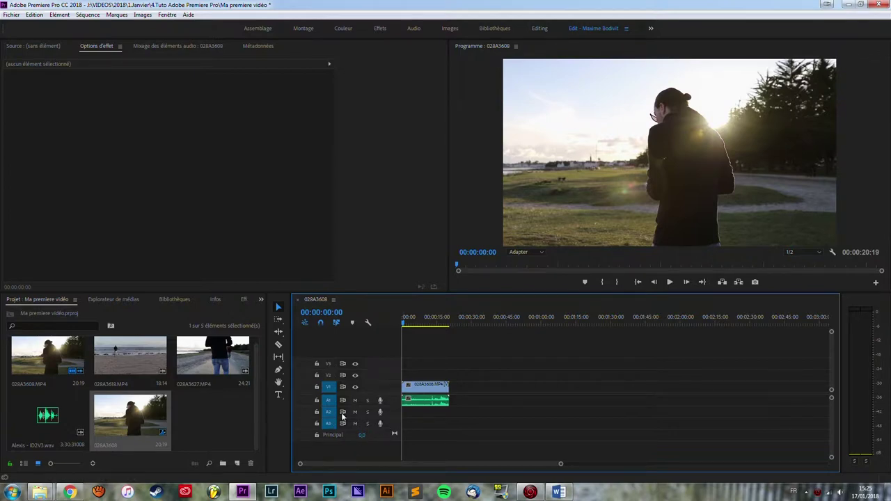
{"action": "left_click", "coordinate": [409, 386]}
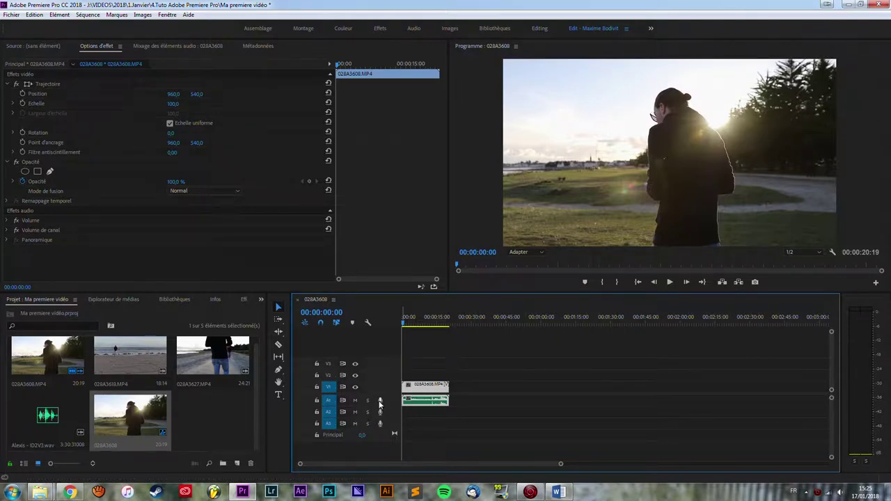
{"action": "mouse_move", "coordinate": [424, 401]}
{"action": "left_mouse_down"}
{"action": "mouse_move", "coordinate": [424, 415]}
{"action": "mouse_move", "coordinate": [468, 425]}
{"action": "left_mouse_up"}
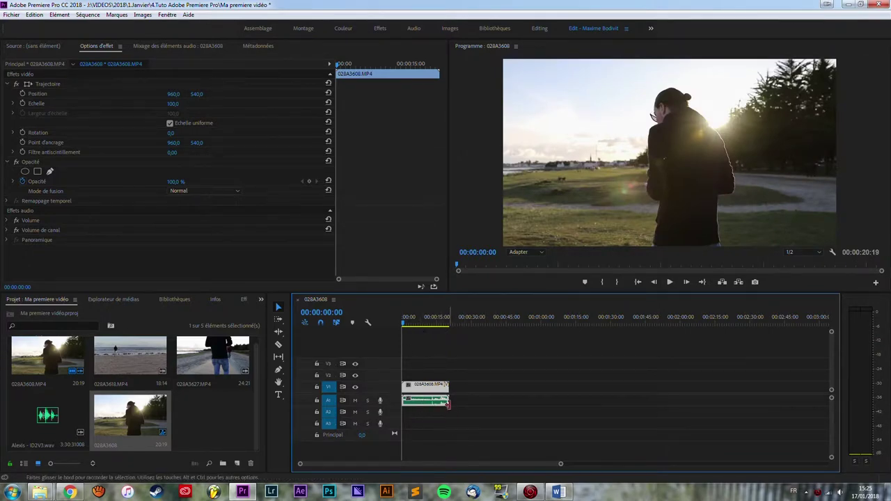
Expand the Vidéo 1 track and move the playhead to 00:00:11:00
{"action": "double_click", "coordinate": [390, 386]}
{"action": "left_click", "coordinate": [416, 322]}
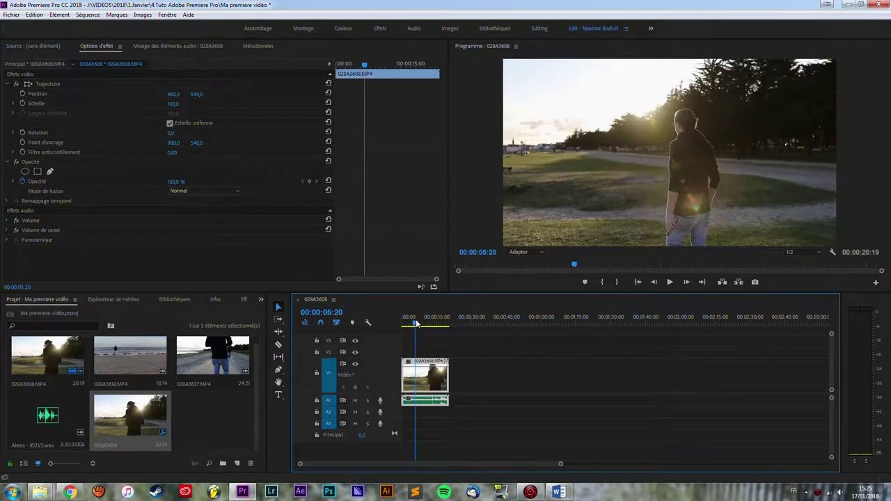
{"action": "left_click", "coordinate": [427, 323]}
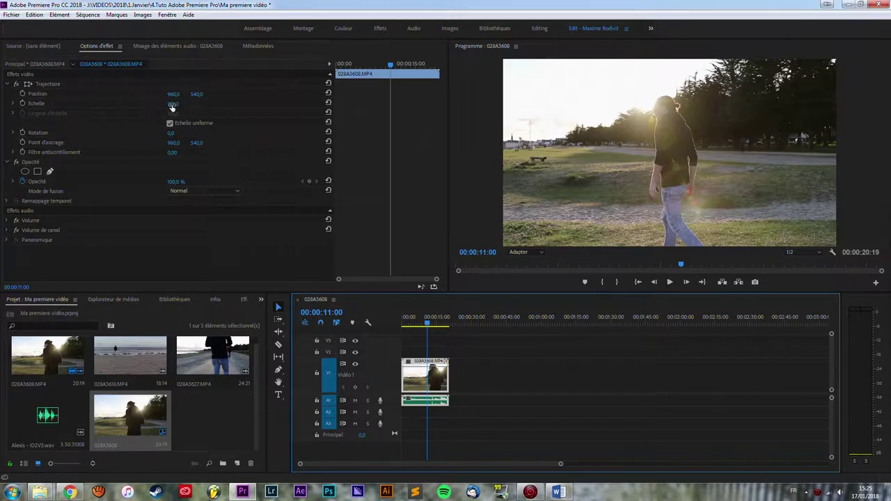
Try different scale, rotation and opacity values on the clip, then reset all three
{"action": "left_click_drag", "start_coordinate": [172, 103], "coordinate": [159, 103]}
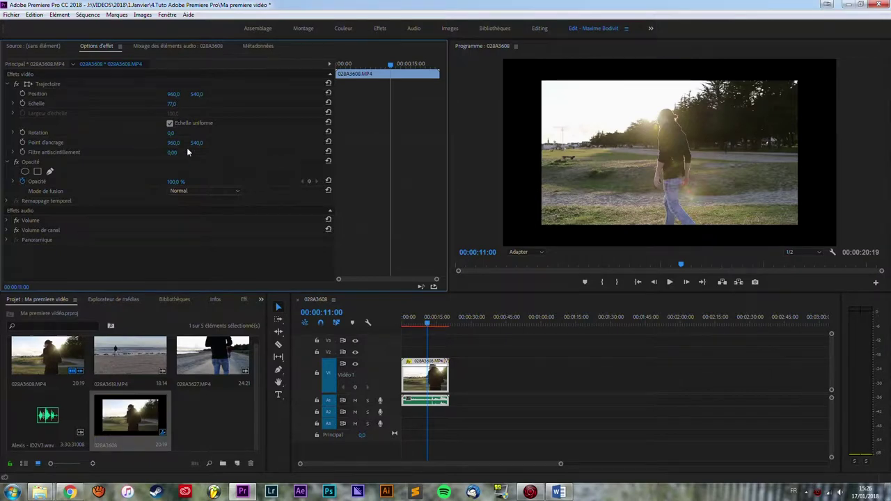
{"action": "mouse_move", "coordinate": [172, 103]}
{"action": "left_mouse_down"}
{"action": "mouse_move", "coordinate": [209, 103]}
{"action": "mouse_move", "coordinate": [179, 103]}
{"action": "left_mouse_up"}
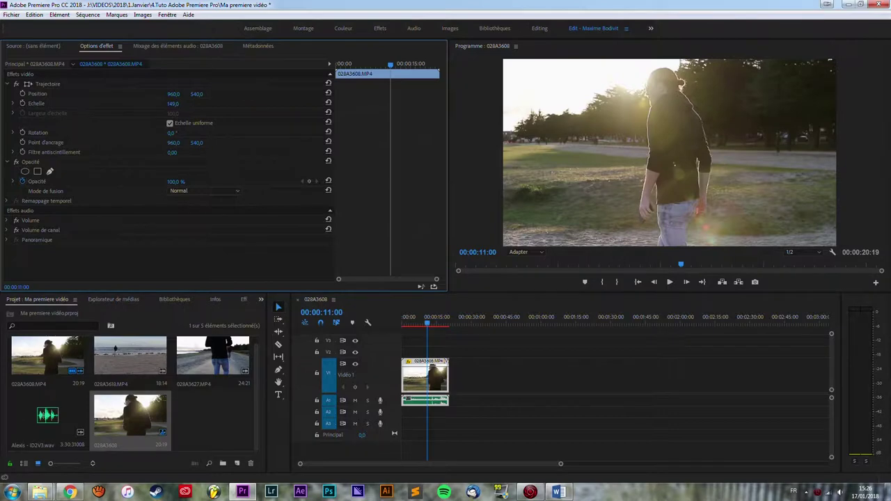
{"action": "left_click_drag", "start_coordinate": [171, 132], "coordinate": [139, 132]}
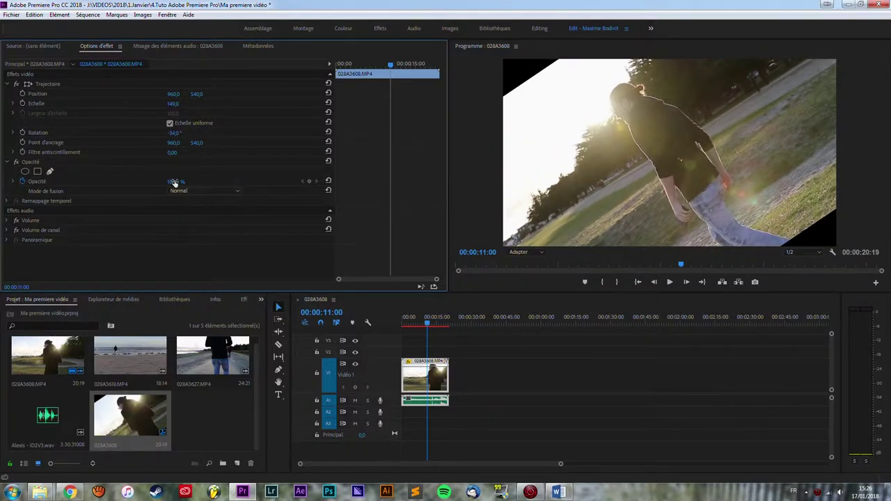
{"action": "left_click_drag", "start_coordinate": [175, 181], "coordinate": [179, 181]}
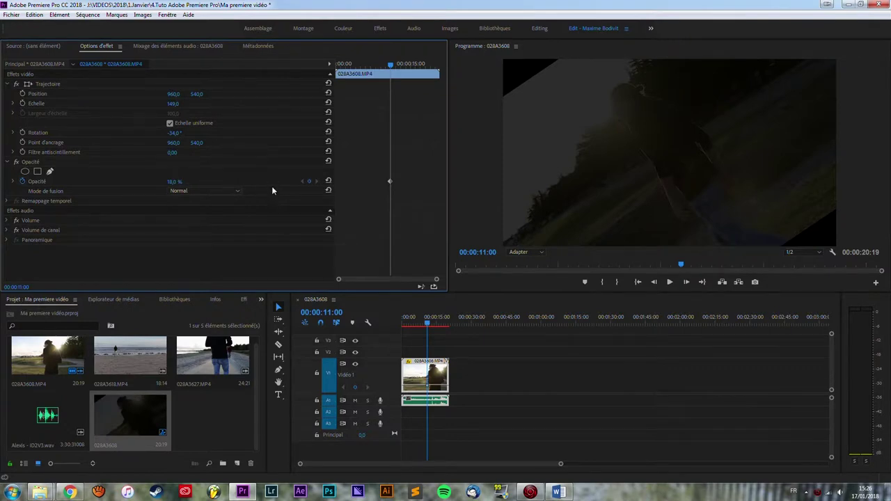
{"action": "left_click", "coordinate": [328, 181]}
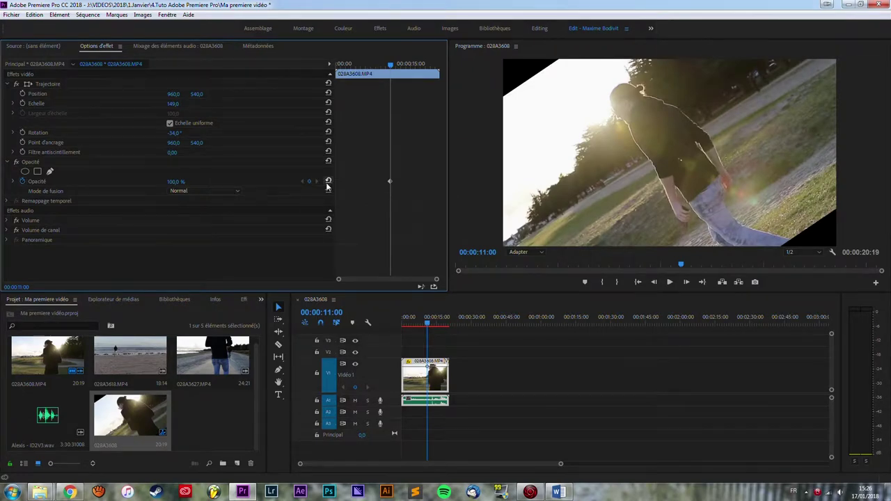
{"action": "left_click", "coordinate": [329, 103]}
{"action": "left_click", "coordinate": [329, 132]}
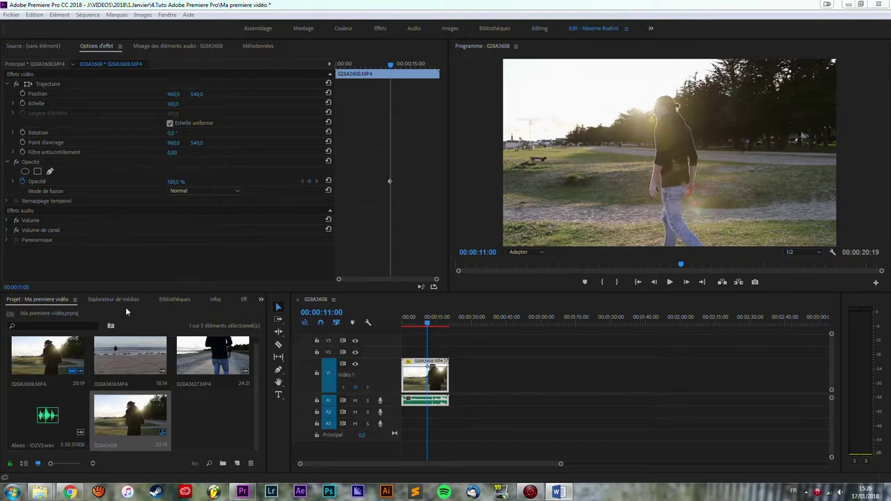
Search the effects for 'flou' and apply Flou gaussien to the 028A3608 clip
{"action": "left_click", "coordinate": [245, 300]}
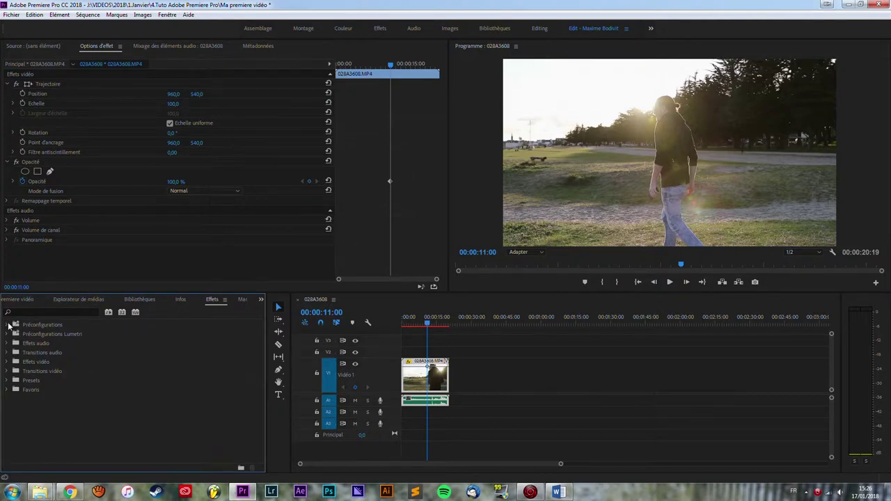
{"action": "left_click", "coordinate": [8, 325]}
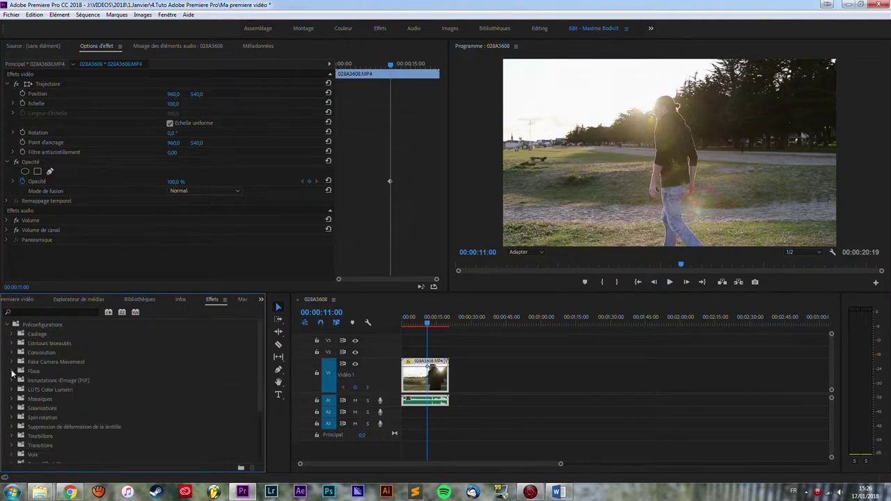
{"action": "left_click", "coordinate": [12, 371]}
{"action": "left_click", "coordinate": [49, 312]}
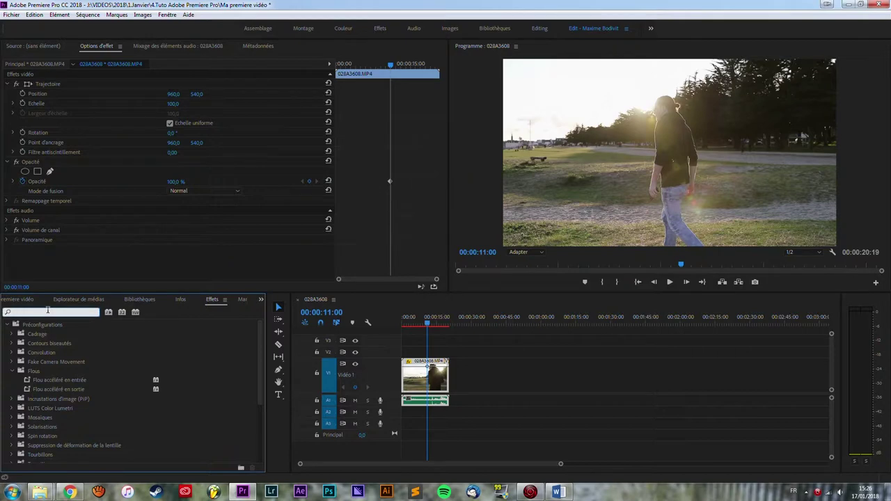
{"action": "type", "text": "flou"}
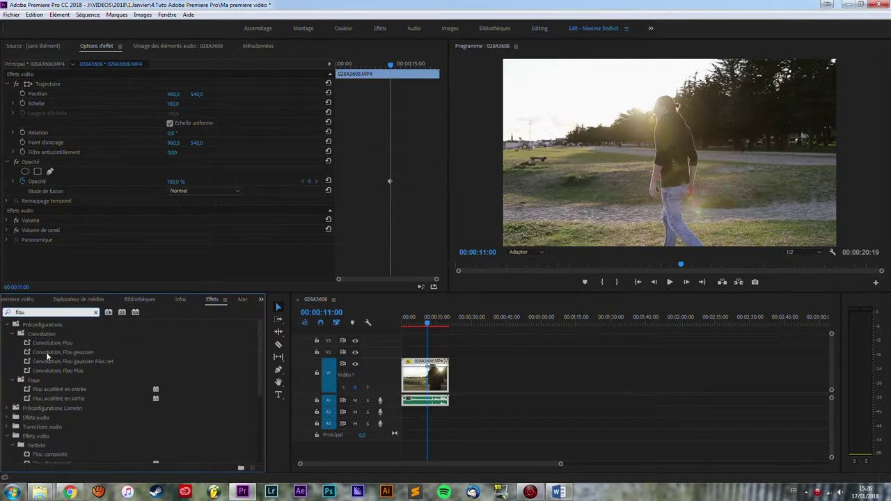
{"action": "scroll", "coordinate": [54, 458], "scroll_direction": "down", "scroll_amount": 2}
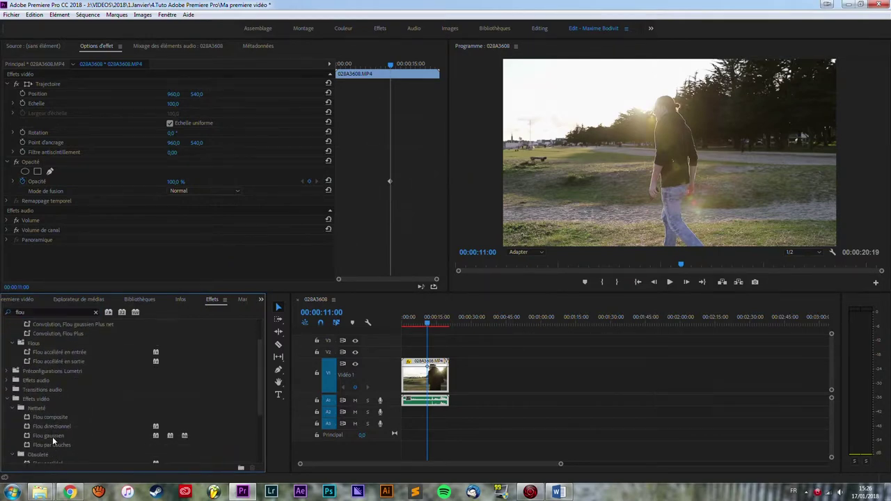
{"action": "left_click", "coordinate": [41, 437]}
{"action": "left_click_drag", "start_coordinate": [41, 436], "coordinate": [430, 380]}
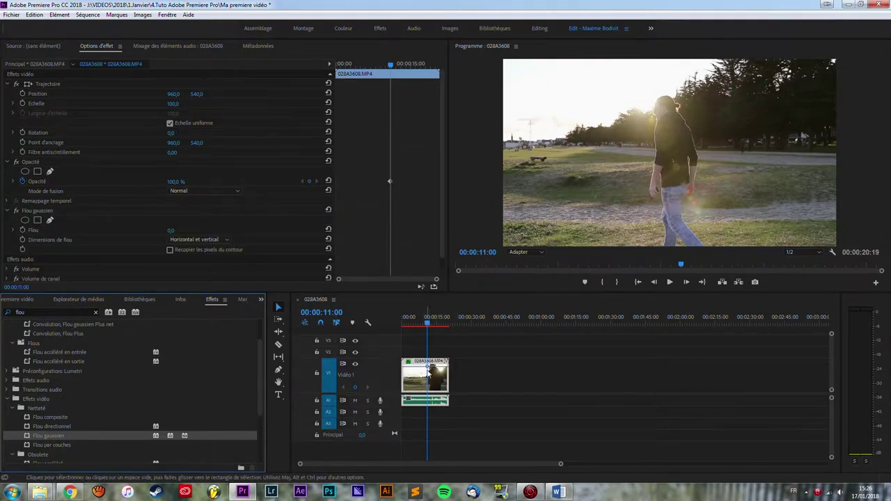
Remove the opacity keyframe, preview a higher blur amount, then reset Flou to 0
{"action": "left_click", "coordinate": [309, 181]}
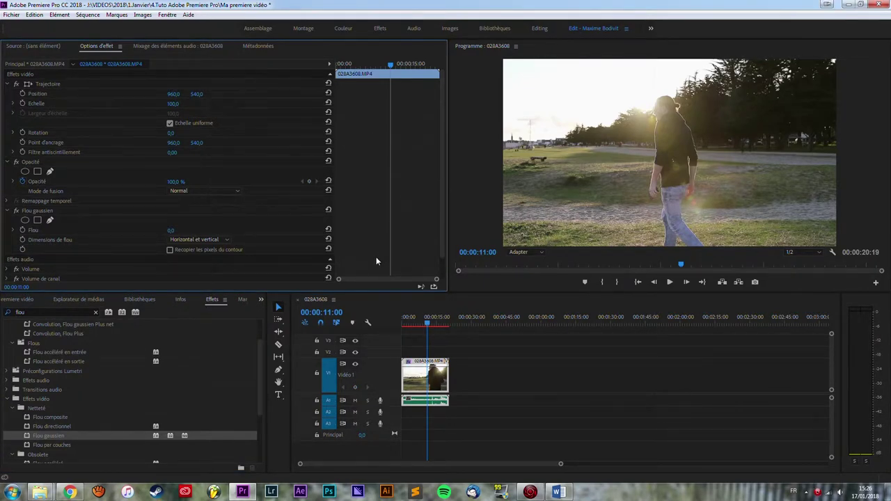
{"action": "scroll", "coordinate": [261, 223], "scroll_direction": "down", "scroll_amount": 1}
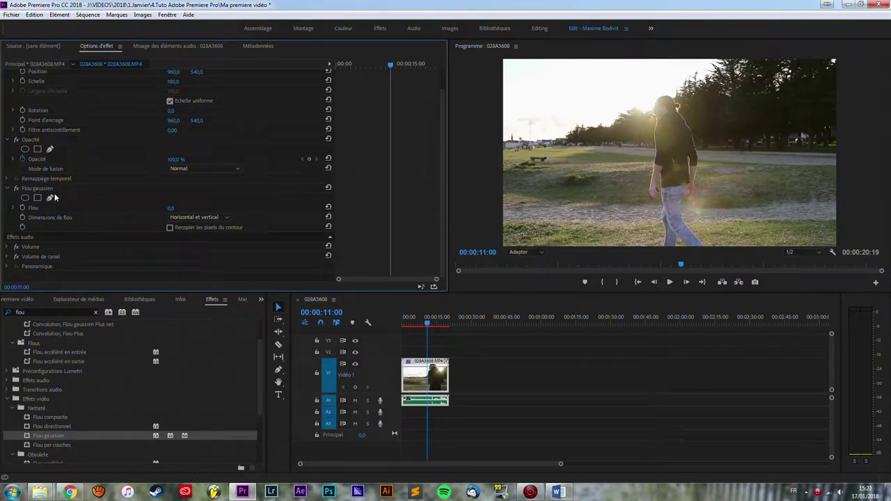
{"action": "left_click_drag", "start_coordinate": [170, 210], "coordinate": [180, 209]}
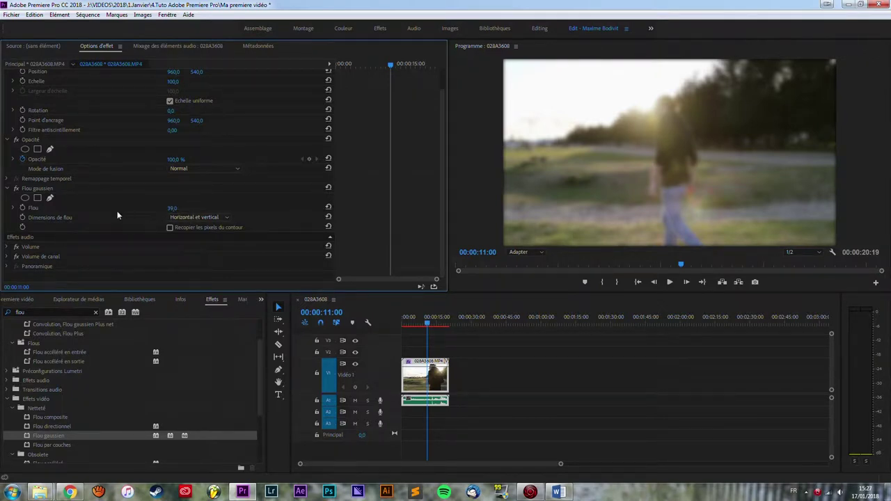
{"action": "left_click", "coordinate": [328, 209]}
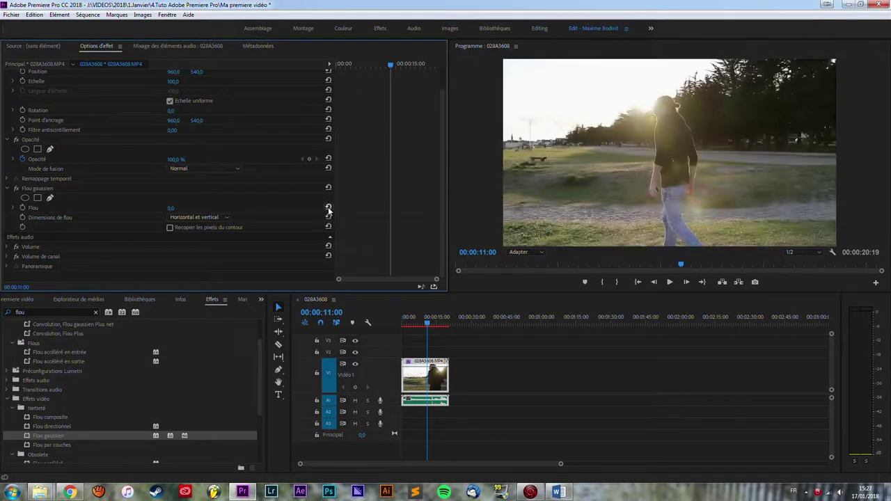
{"action": "scroll", "coordinate": [31, 346], "scroll_direction": "up", "scroll_amount": 2}
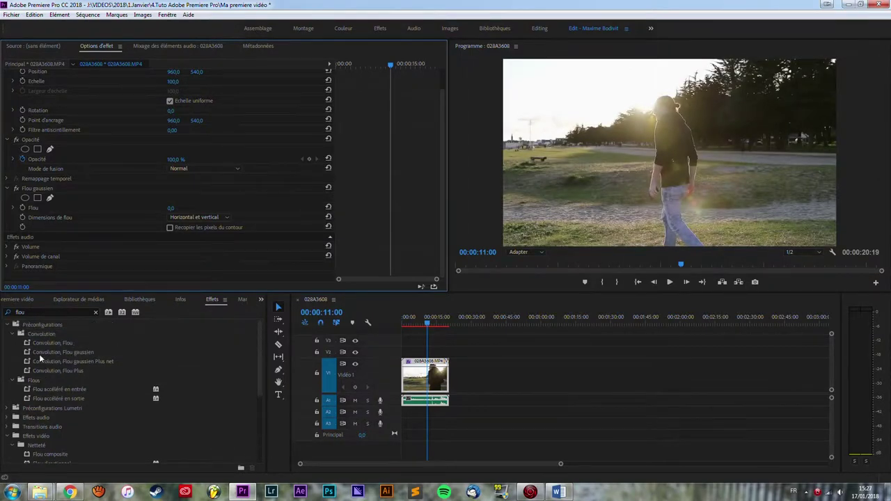
Search the effects for 'couleur' and apply Couleur Lumetri to the 028A3608 clip
{"action": "left_click", "coordinate": [31, 313]}
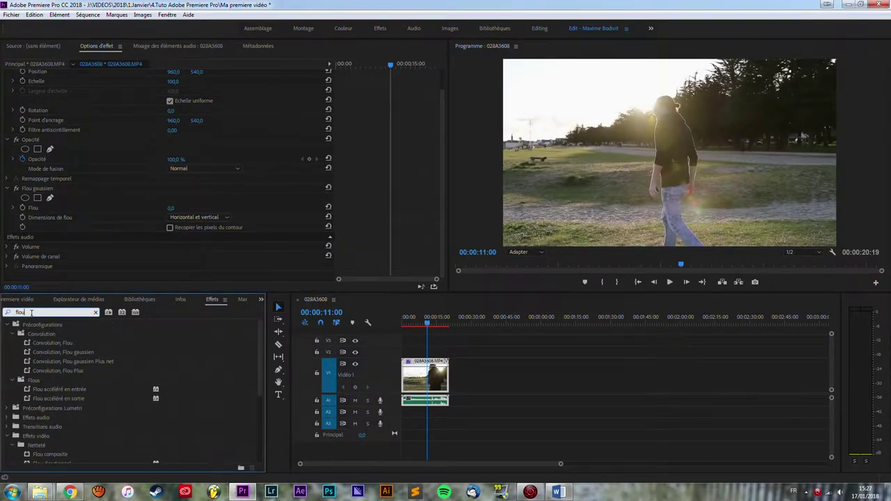
{"action": "key", "text": "ctrl+a"}
{"action": "type", "text": "color"}
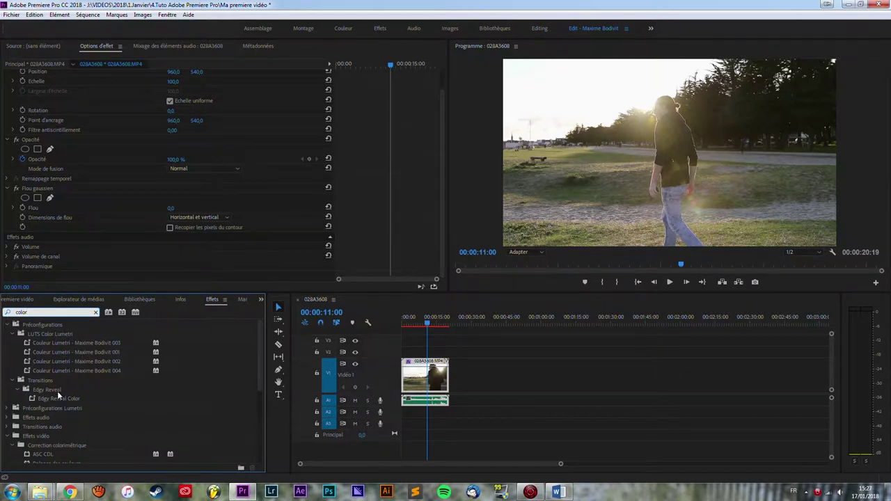
{"action": "key", "text": "BackSpace"}
{"action": "key", "text": "BackSpace"}
{"action": "key", "text": "BackSpace"}
{"action": "type", "text": "ul"}
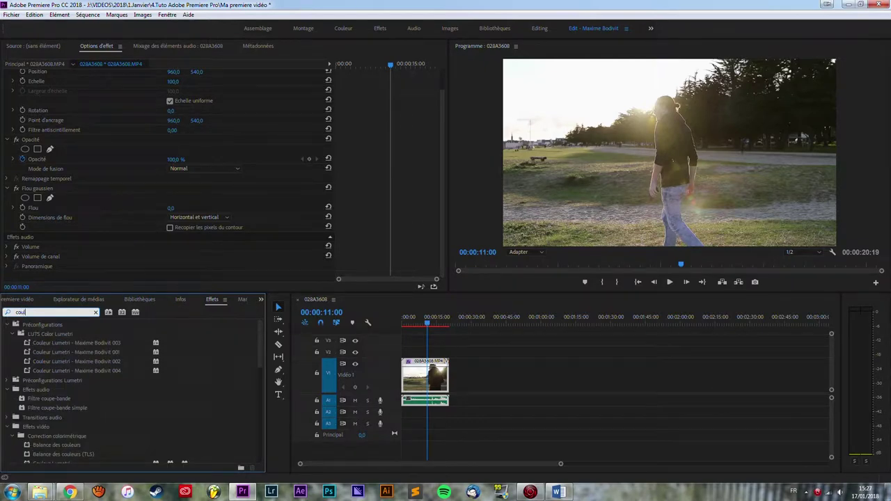
{"action": "type", "text": "e"}
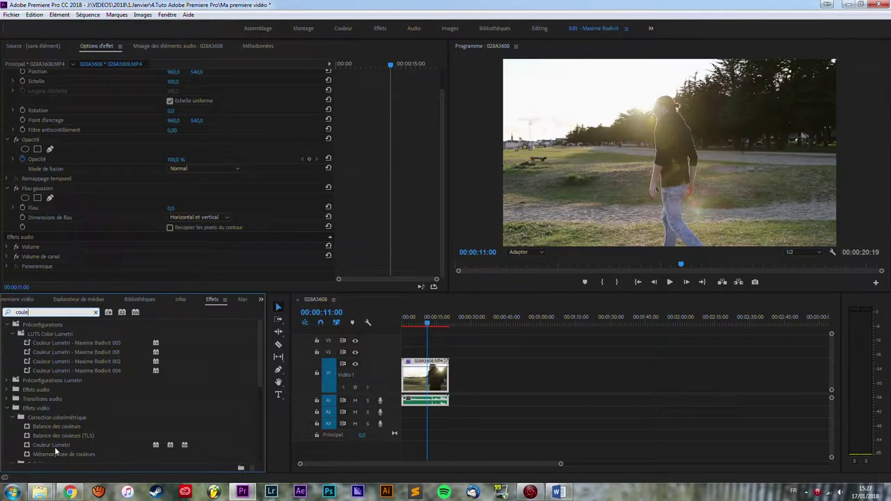
{"action": "left_click_drag", "start_coordinate": [51, 445], "coordinate": [420, 381]}
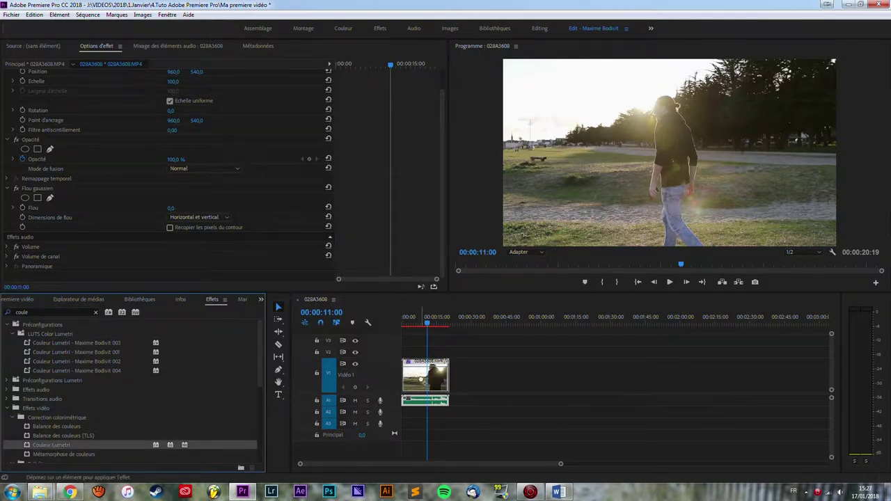
Bend the Lumetri RGB curve into a gentle S by lowering shadows and raising highlights
{"action": "scroll", "coordinate": [247, 230], "scroll_direction": "down", "scroll_amount": 1}
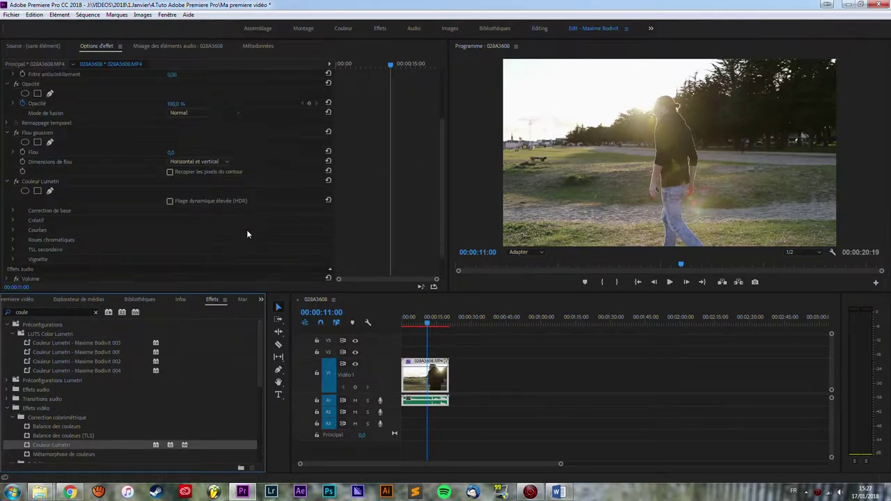
{"action": "scroll", "coordinate": [246, 229], "scroll_direction": "down", "scroll_amount": 4}
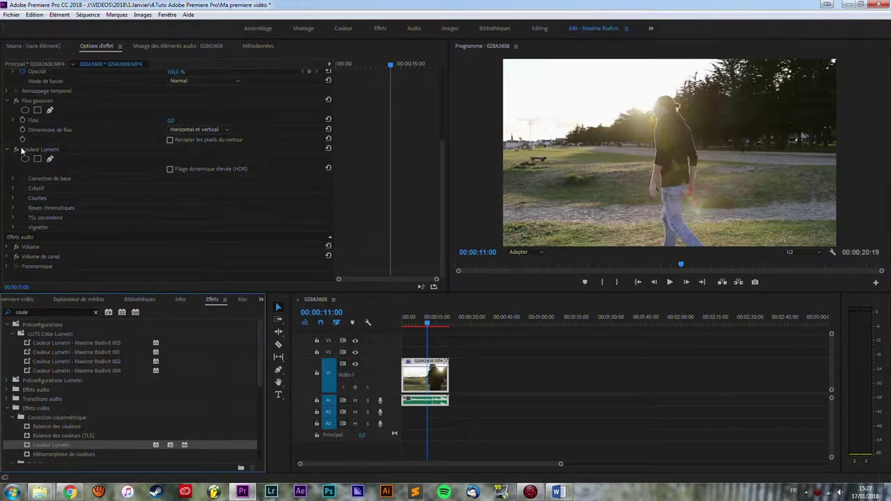
{"action": "left_click", "coordinate": [12, 198]}
{"action": "scroll", "coordinate": [63, 256], "scroll_direction": "down", "scroll_amount": 4}
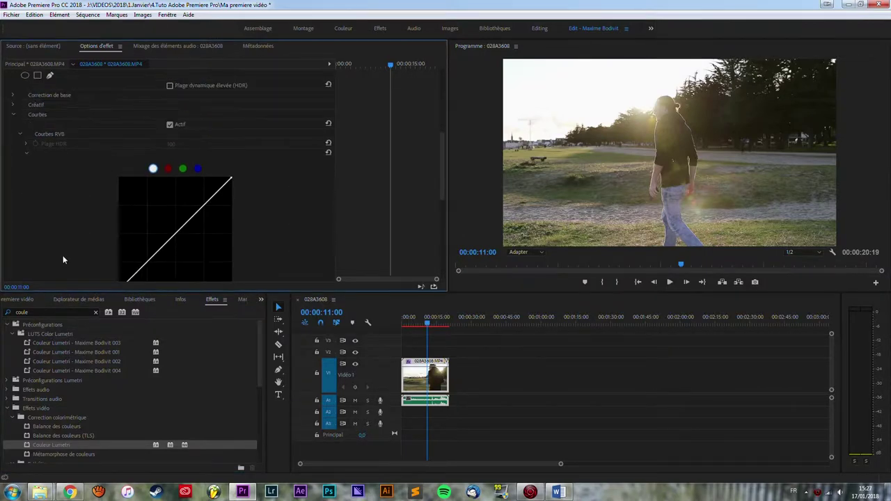
{"action": "scroll", "coordinate": [91, 244], "scroll_direction": "down", "scroll_amount": 2}
{"action": "left_click_drag", "start_coordinate": [139, 233], "coordinate": [140, 227]}
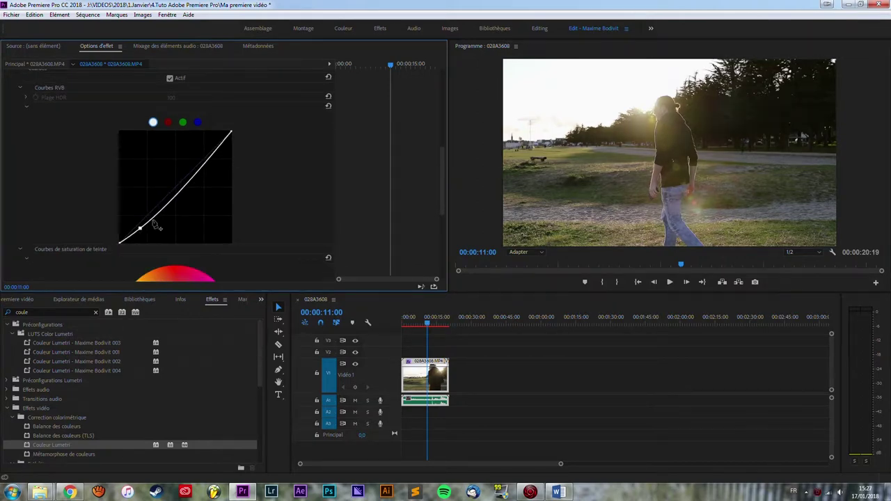
{"action": "left_click", "coordinate": [207, 154]}
{"action": "left_click_drag", "start_coordinate": [208, 155], "coordinate": [206, 151]}
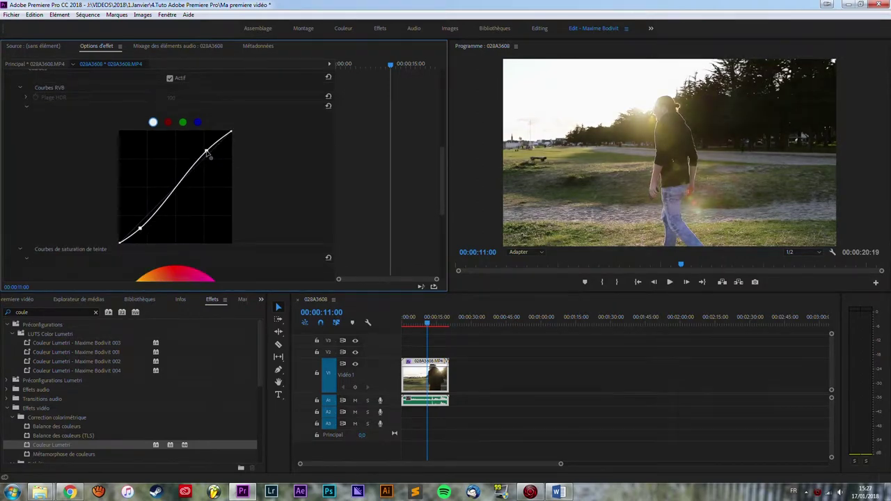
{"action": "left_click_drag", "start_coordinate": [141, 234], "coordinate": [139, 227]}
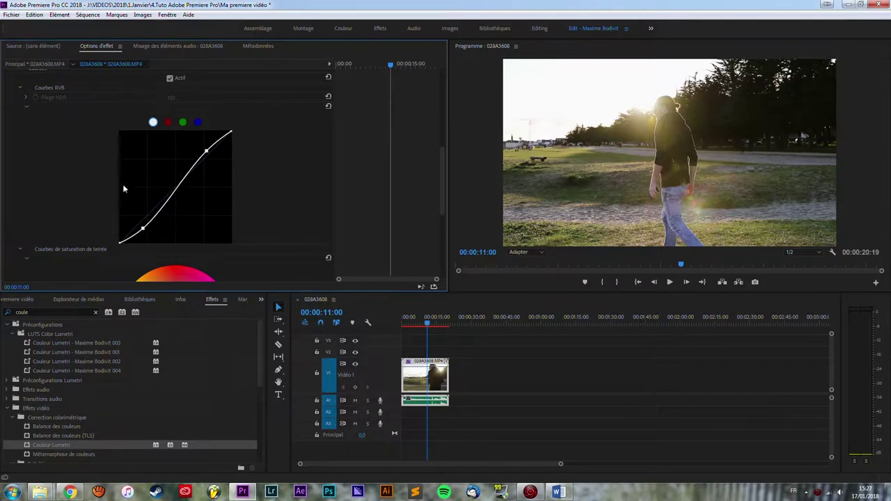
{"action": "scroll", "coordinate": [65, 162], "scroll_direction": "up", "scroll_amount": 5}
Try the Azrael 93 and D-21 LUTs, then settle on ALEXA_Default_LogC2Rec709 as the input LUT
{"action": "left_click", "coordinate": [191, 119]}
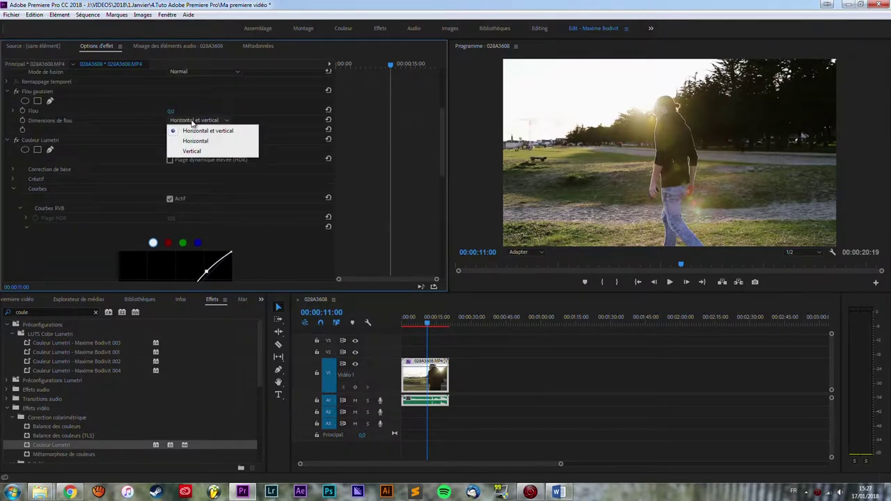
{"action": "left_click", "coordinate": [193, 122]}
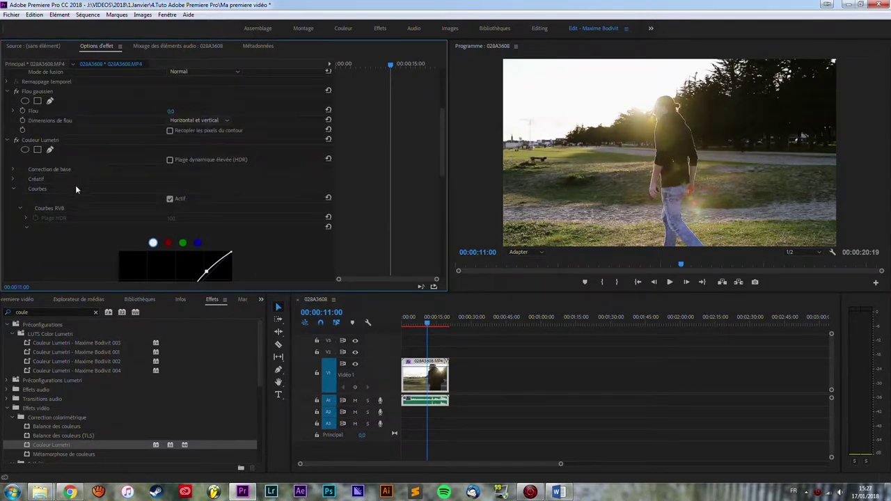
{"action": "left_click", "coordinate": [14, 169]}
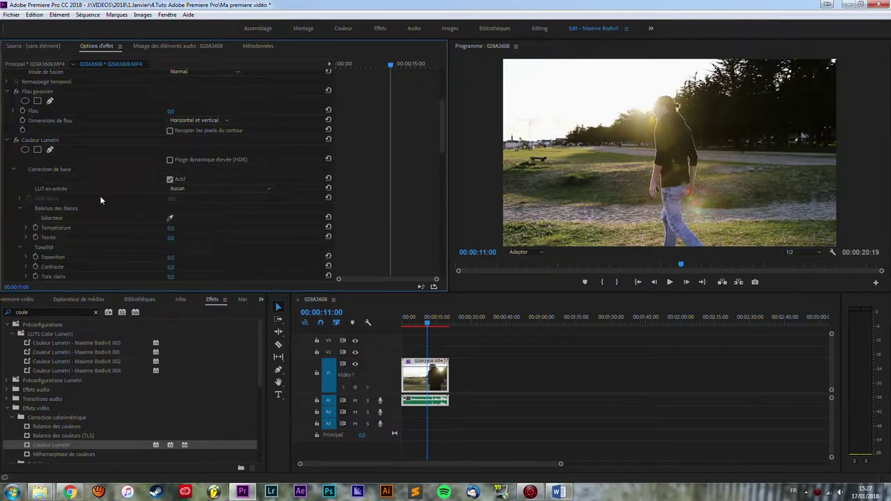
{"action": "left_click", "coordinate": [230, 192]}
{"action": "left_click", "coordinate": [341, 133]}
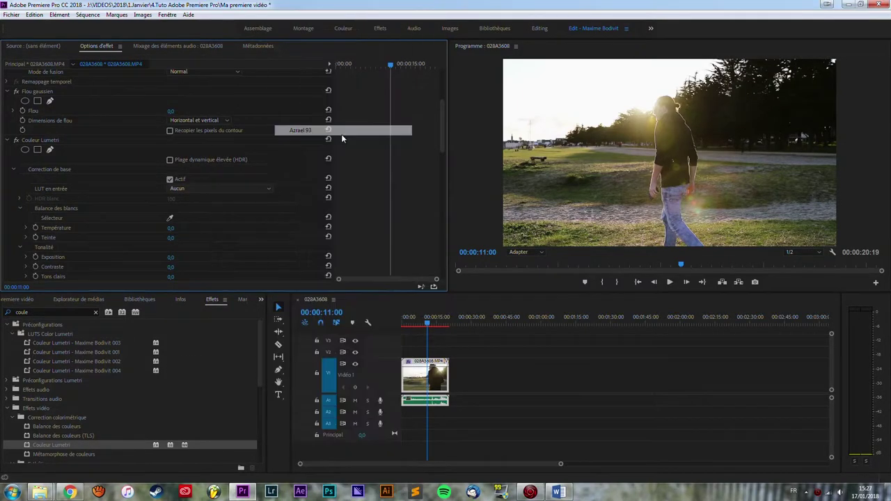
{"action": "left_click", "coordinate": [256, 188]}
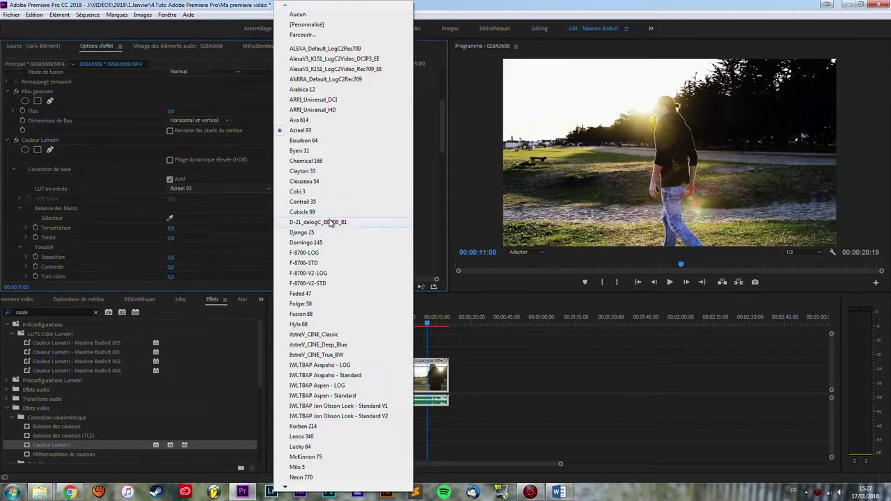
{"action": "left_click", "coordinate": [328, 222]}
{"action": "left_click", "coordinate": [254, 188]}
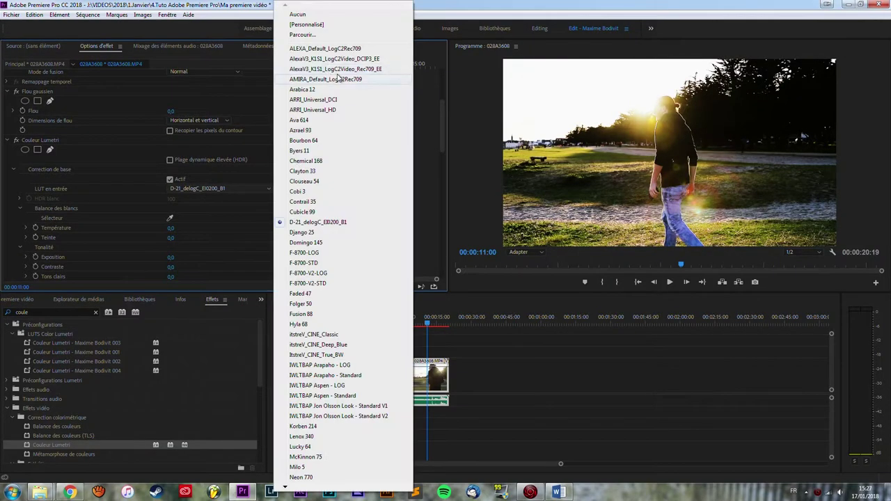
{"action": "left_click", "coordinate": [327, 49]}
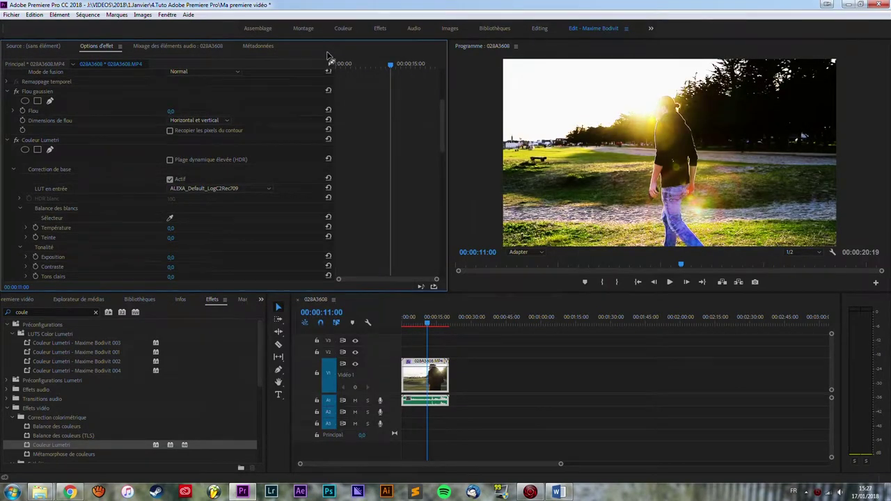
{"action": "left_click", "coordinate": [420, 325]}
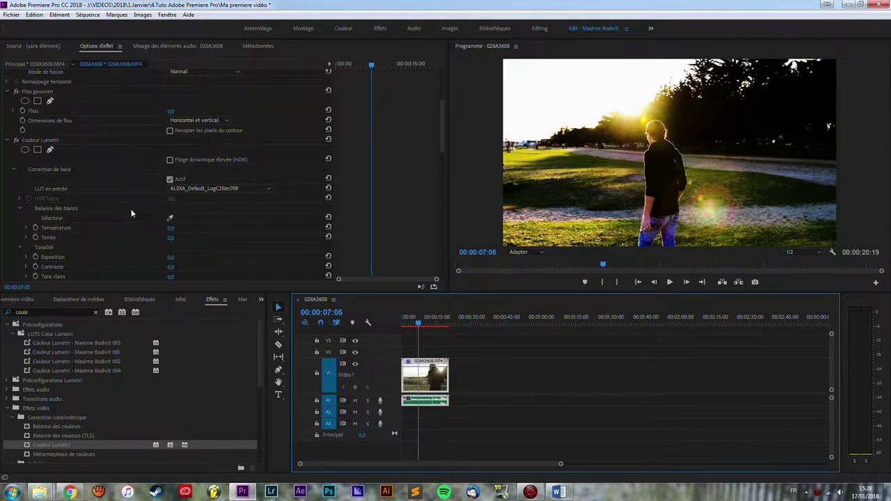
Park the playhead at 00:00:06:10 and reset Couleur Lumetri to remove the grade
{"action": "left_click", "coordinate": [7, 140]}
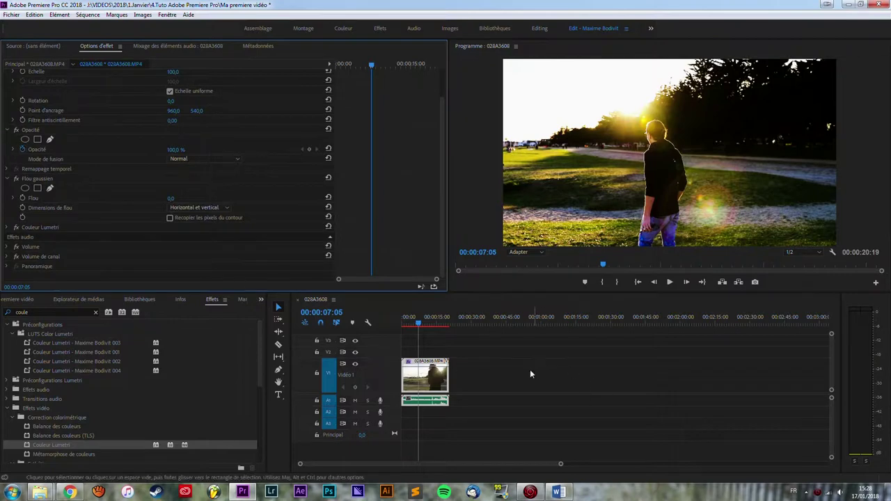
{"action": "left_click", "coordinate": [411, 322]}
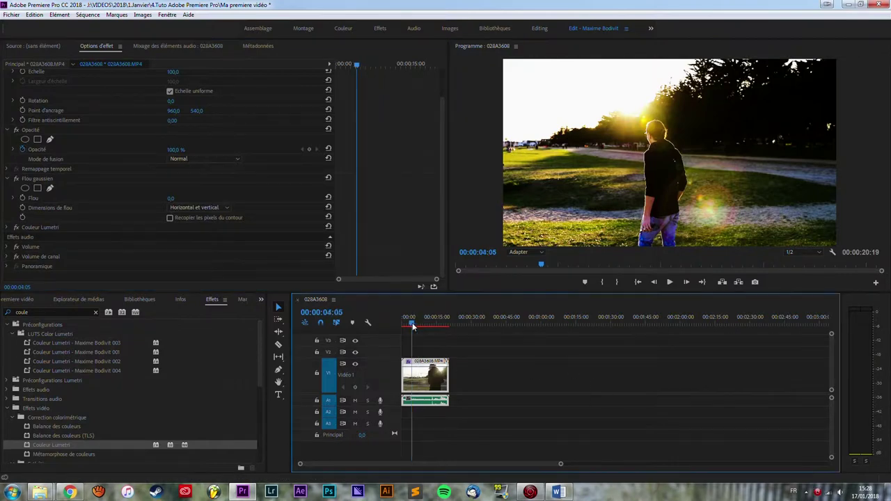
{"action": "left_click", "coordinate": [277, 346]}
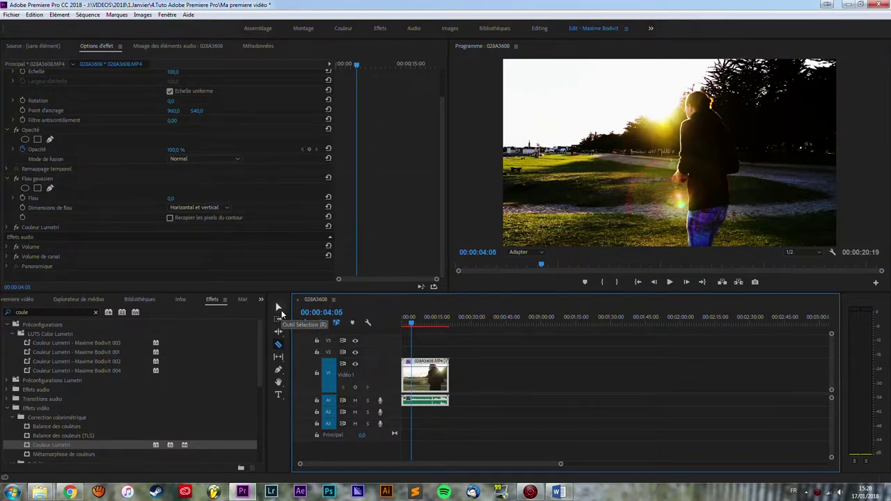
{"action": "left_click", "coordinate": [279, 308]}
{"action": "left_click", "coordinate": [414, 320]}
{"action": "left_click_drag", "start_coordinate": [414, 320], "coordinate": [416, 320]}
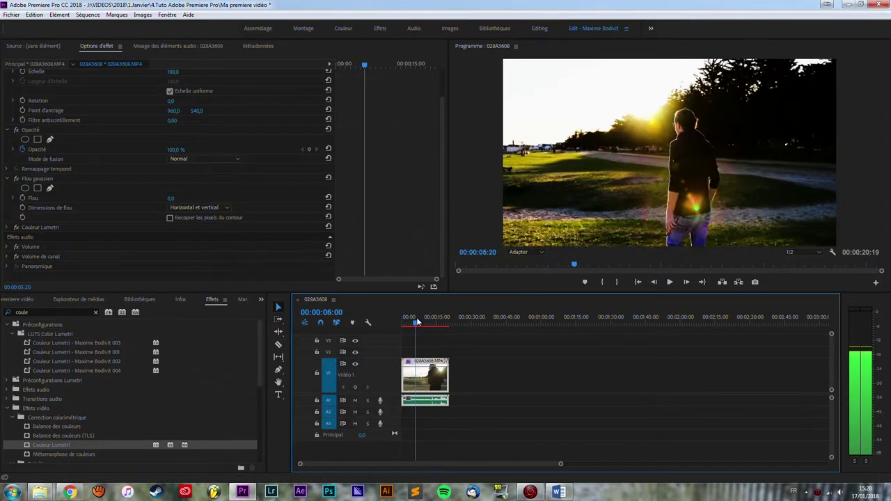
{"action": "left_click", "coordinate": [277, 352]}
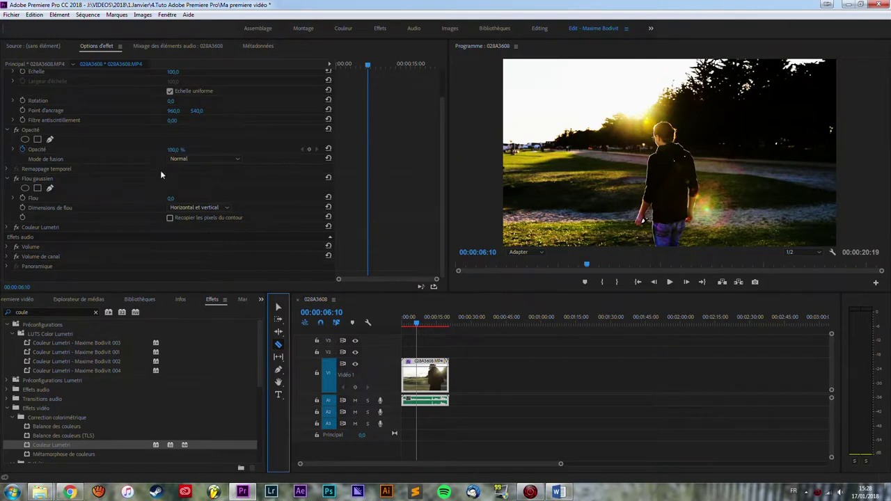
{"action": "left_click", "coordinate": [330, 227]}
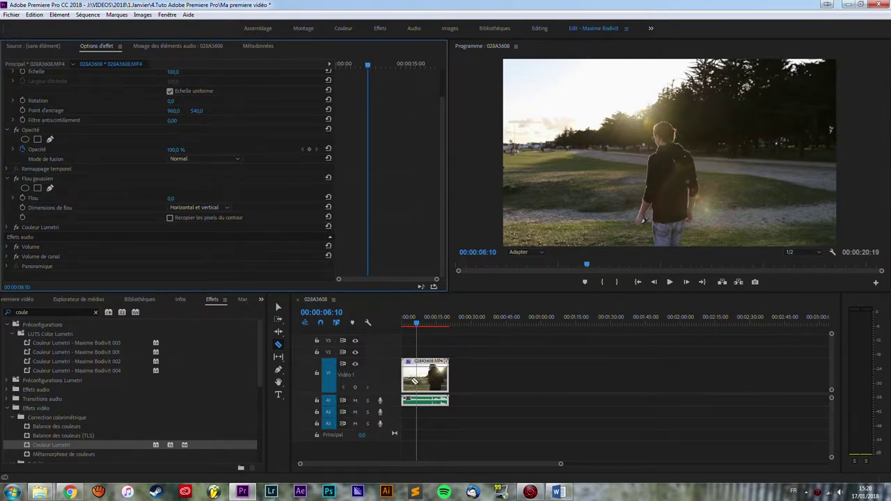
Razor-cut 028A3608 at the playhead, delete the right piece, trim its start, and rewind to 0
{"action": "left_click", "coordinate": [418, 369]}
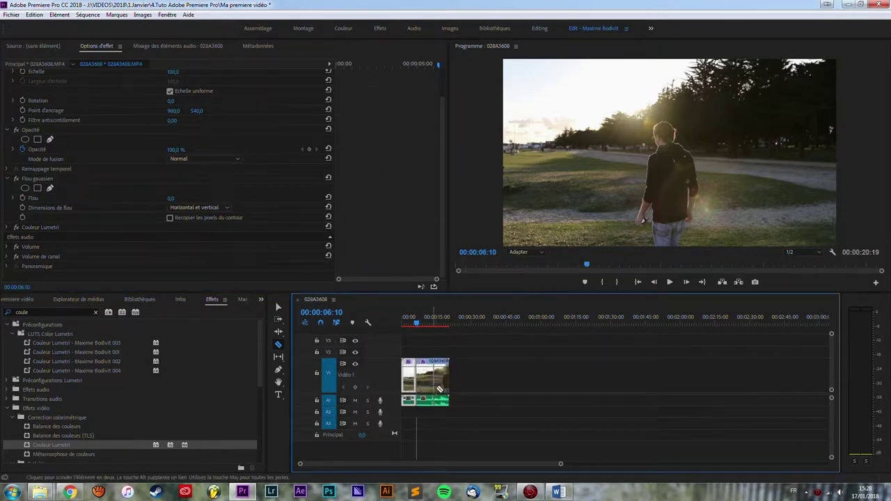
{"action": "key", "text": "v"}
{"action": "left_click", "coordinate": [431, 374]}
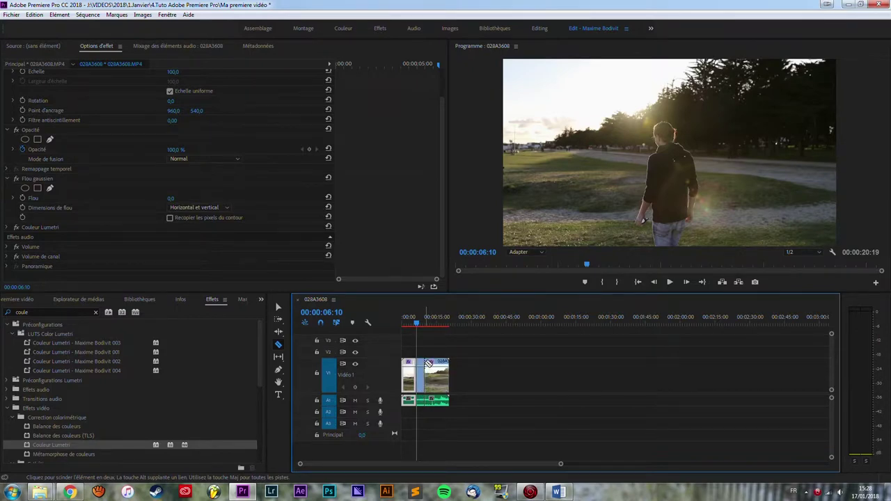
{"action": "key", "text": "Delete"}
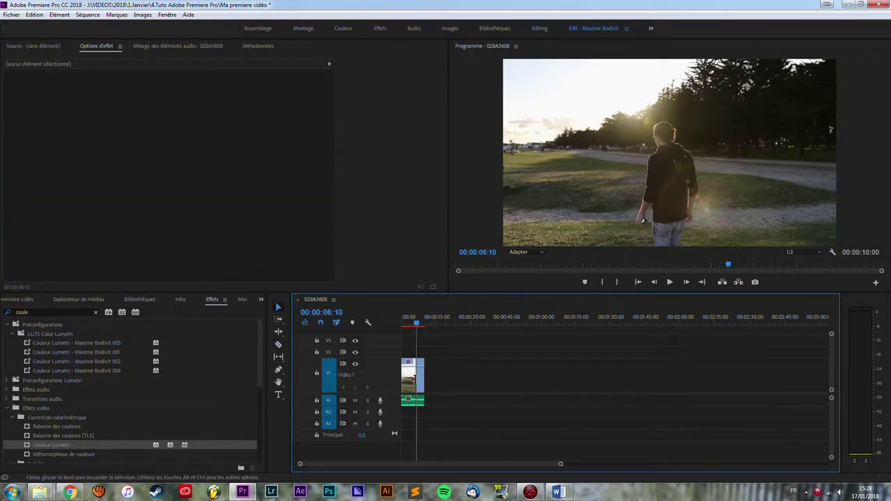
{"action": "mouse_move", "coordinate": [402, 376]}
{"action": "left_mouse_down"}
{"action": "mouse_move", "coordinate": [416, 376]}
{"action": "mouse_move", "coordinate": [393, 374]}
{"action": "left_mouse_up"}
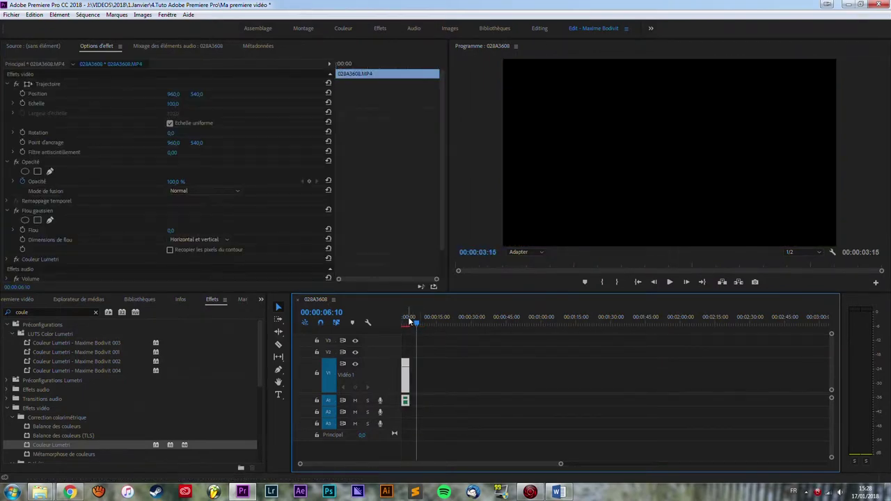
{"action": "left_click_drag", "start_coordinate": [410, 321], "coordinate": [401, 320]}
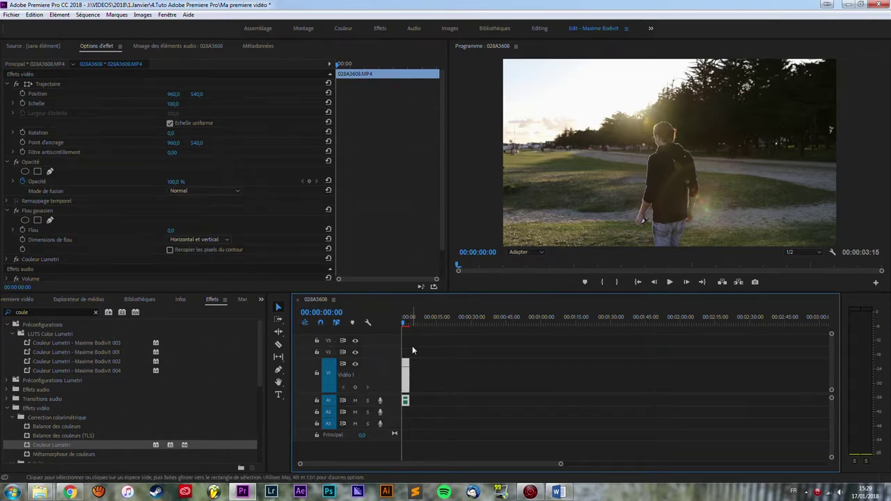
Place the WAV music on A2 cut at 00:00:45:20, then add the 028A3618 beach clip
{"action": "left_click", "coordinate": [32, 299]}
{"action": "left_click_drag", "start_coordinate": [49, 443], "coordinate": [337, 402]}
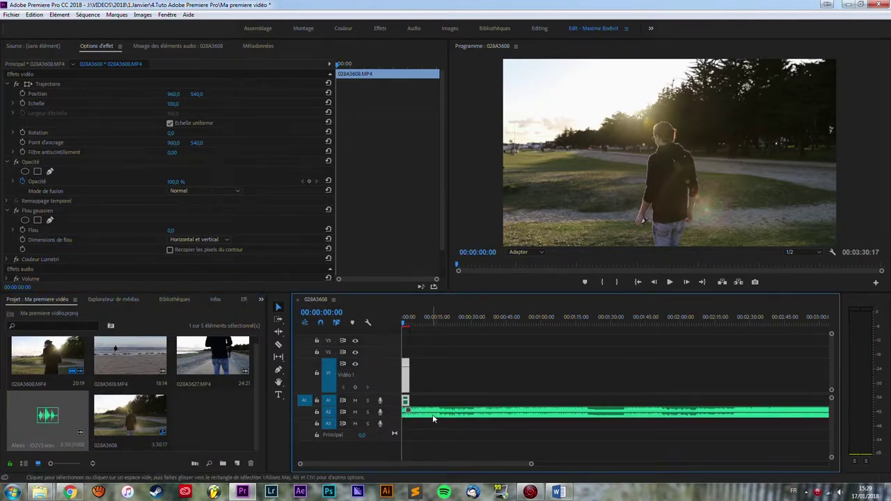
{"action": "key", "text": "c"}
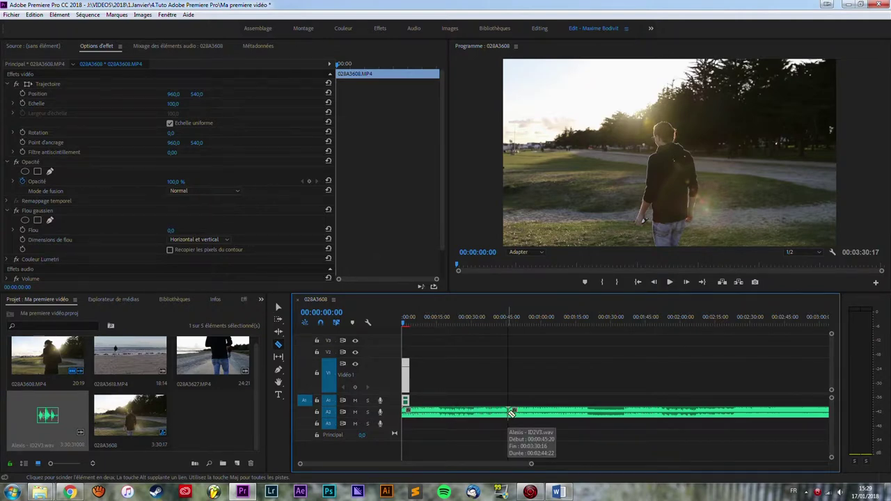
{"action": "key", "text": "v"}
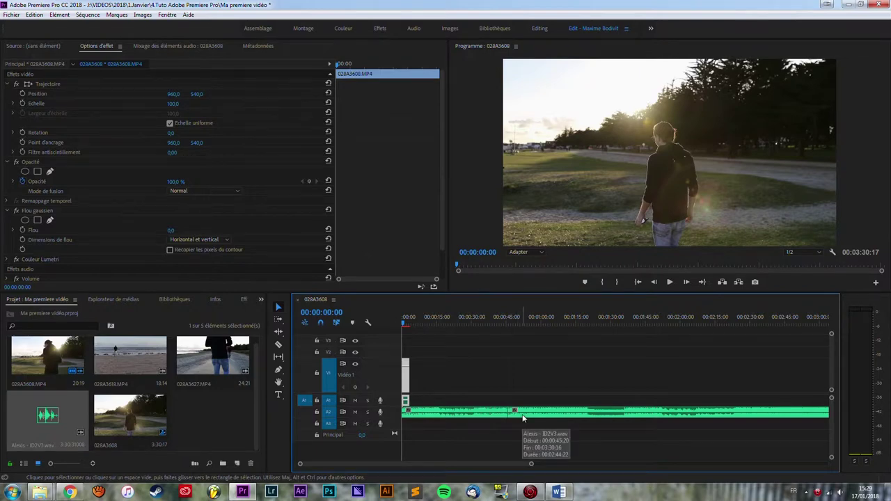
{"action": "left_click", "coordinate": [526, 417]}
{"action": "key", "text": "Delete"}
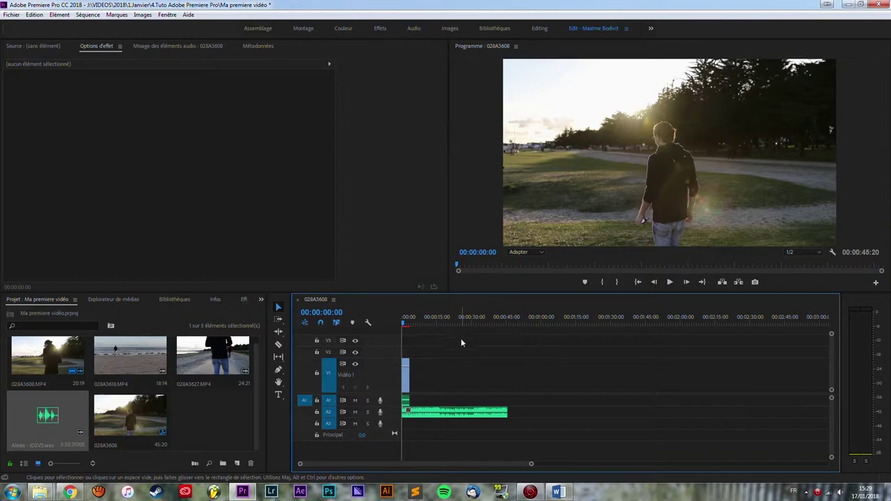
{"action": "double_click", "coordinate": [115, 359]}
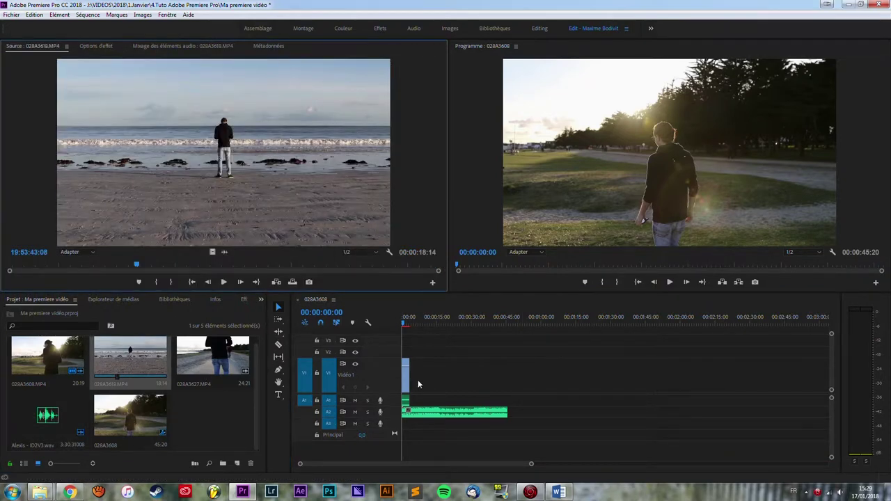
{"action": "left_click_drag", "start_coordinate": [418, 379], "coordinate": [418, 379]}
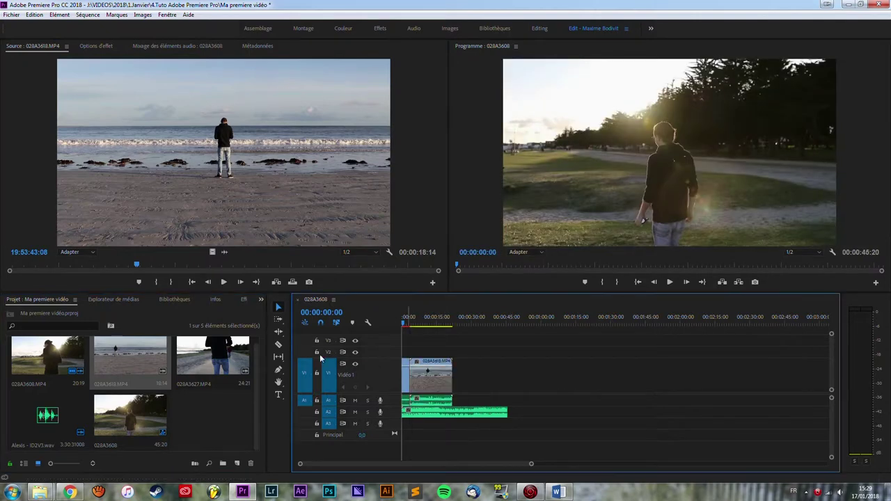
Add the 028A3627 walking clip after the beach clip and trim the first clip's start
{"action": "double_click", "coordinate": [217, 363]}
{"action": "left_click_drag", "start_coordinate": [212, 358], "coordinate": [456, 376]}
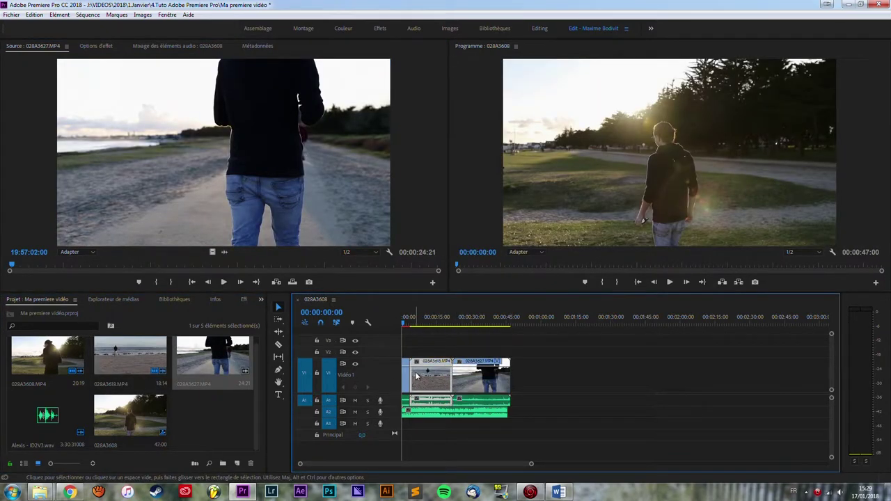
{"action": "mouse_move", "coordinate": [403, 380]}
{"action": "left_mouse_down"}
{"action": "mouse_move", "coordinate": [449, 385]}
{"action": "mouse_move", "coordinate": [416, 378]}
{"action": "left_mouse_up"}
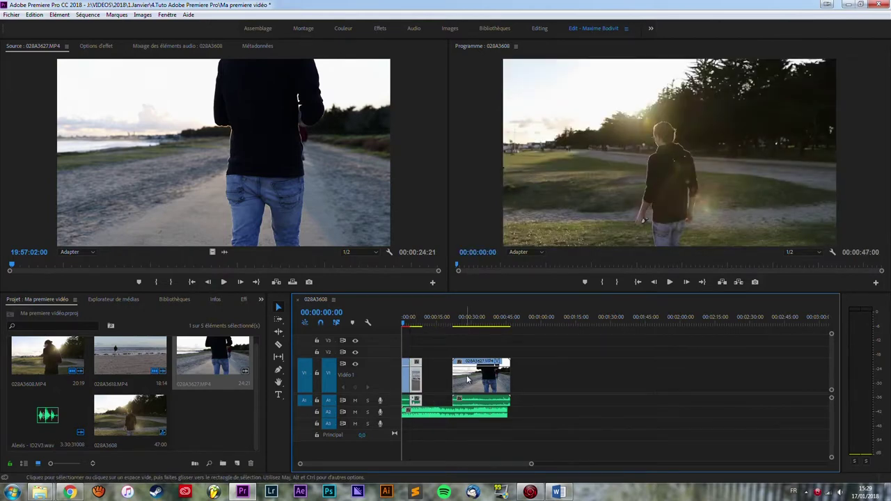
Trim 4 seconds off the second clip's start, end the music with the video, and mute A1
{"action": "left_click", "coordinate": [478, 386]}
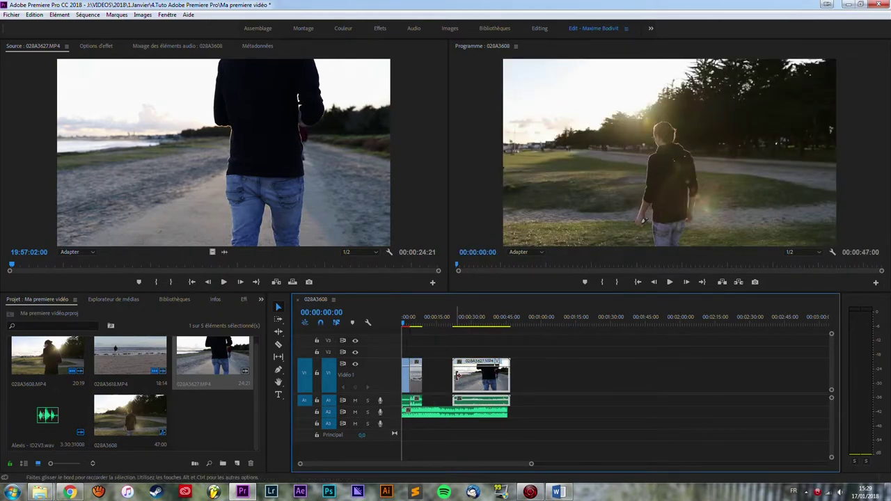
{"action": "mouse_move", "coordinate": [454, 376]}
{"action": "left_mouse_down"}
{"action": "mouse_move", "coordinate": [479, 375]}
{"action": "mouse_move", "coordinate": [430, 382]}
{"action": "left_mouse_up"}
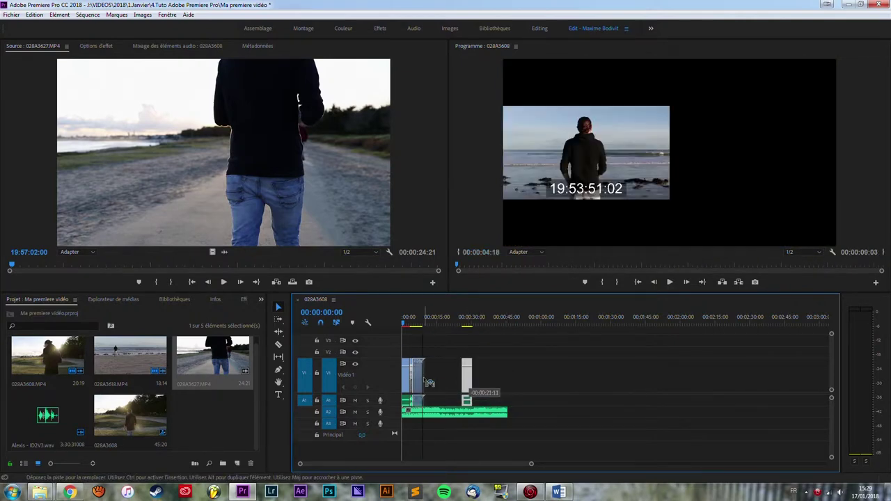
{"action": "left_click_drag", "start_coordinate": [511, 413], "coordinate": [435, 412]}
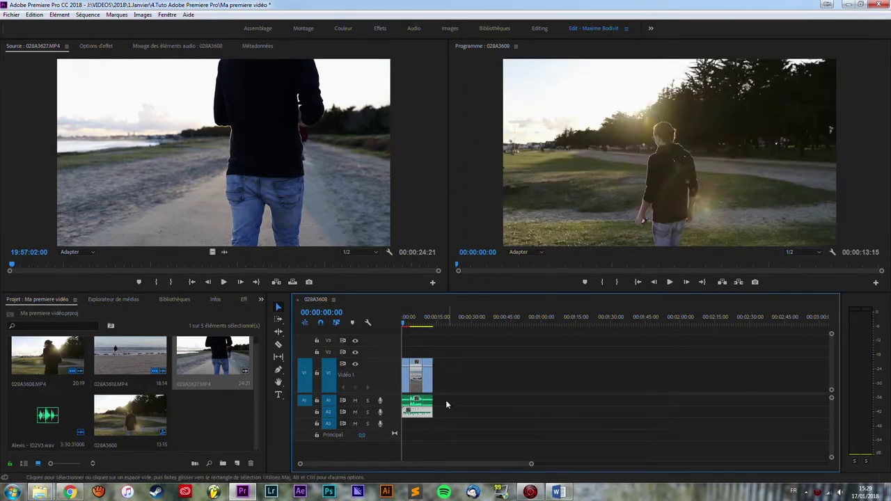
{"action": "left_click", "coordinate": [355, 401]}
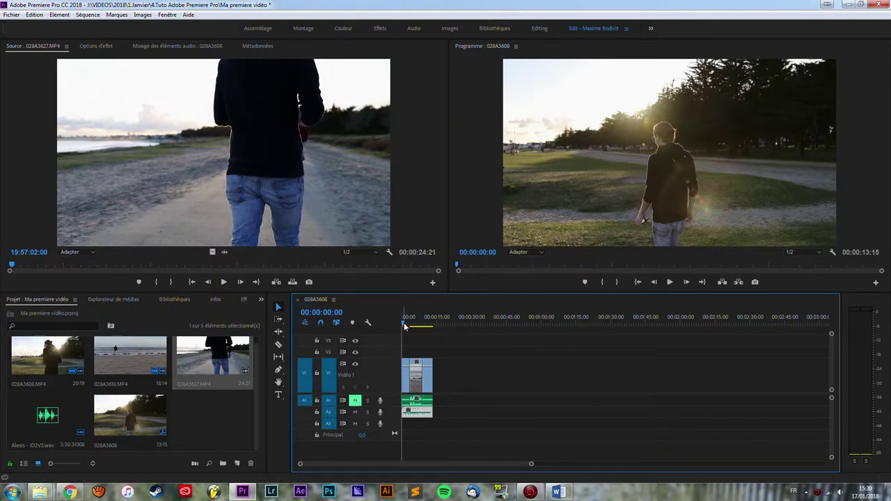
Scrub and play back the 00:00:13:15 edit, then return to the sequence start
{"action": "mouse_move", "coordinate": [402, 319]}
{"action": "left_mouse_down"}
{"action": "mouse_move", "coordinate": [419, 332]}
{"action": "mouse_move", "coordinate": [387, 323]}
{"action": "left_mouse_up"}
{"action": "key", "text": "space"}
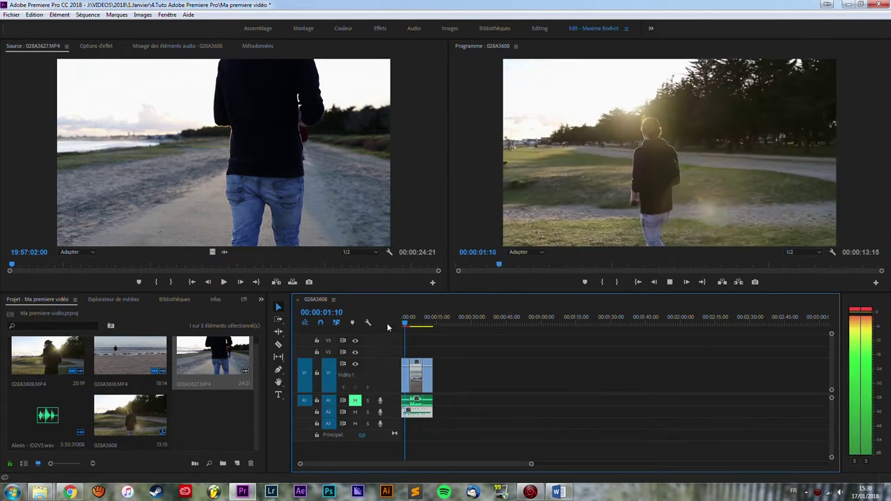
{"action": "key", "text": "space"}
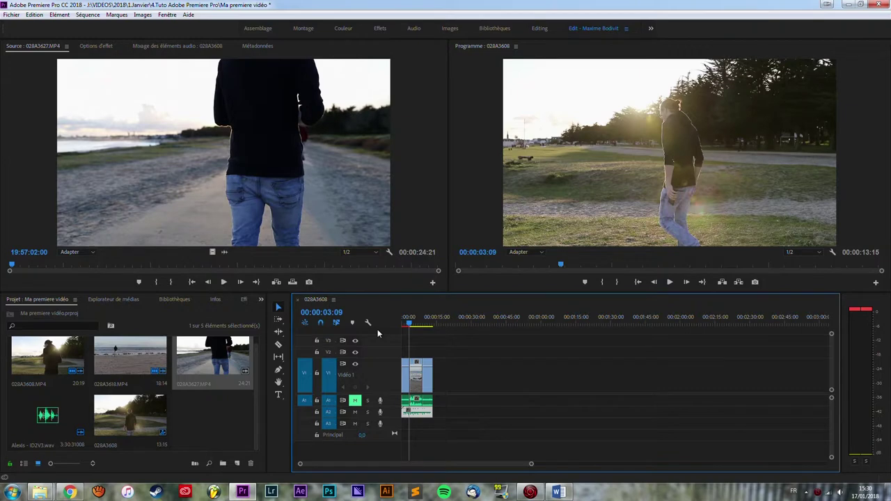
{"action": "key", "text": "Home"}
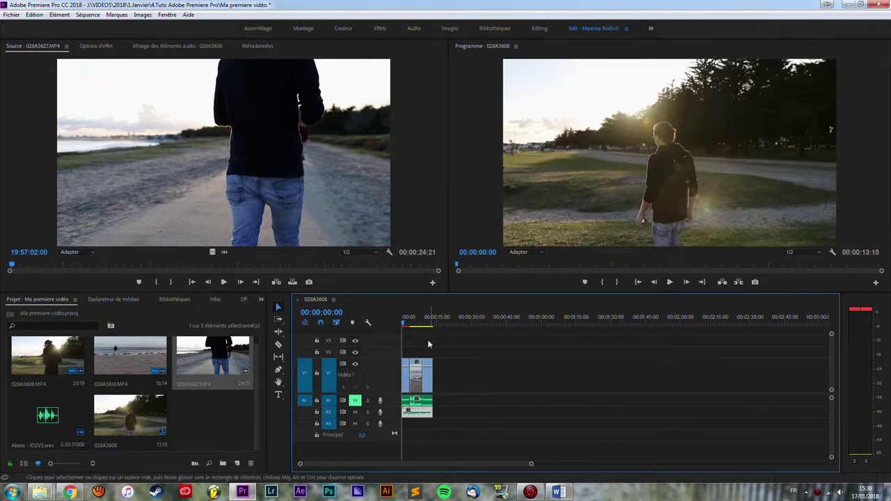
Check frames at 00:00:02:15, 00:00:06:15 and 00:00:11:00, then park the playhead past the footage with the Type tool
{"action": "left_click", "coordinate": [408, 323]}
{"action": "left_click", "coordinate": [418, 322]}
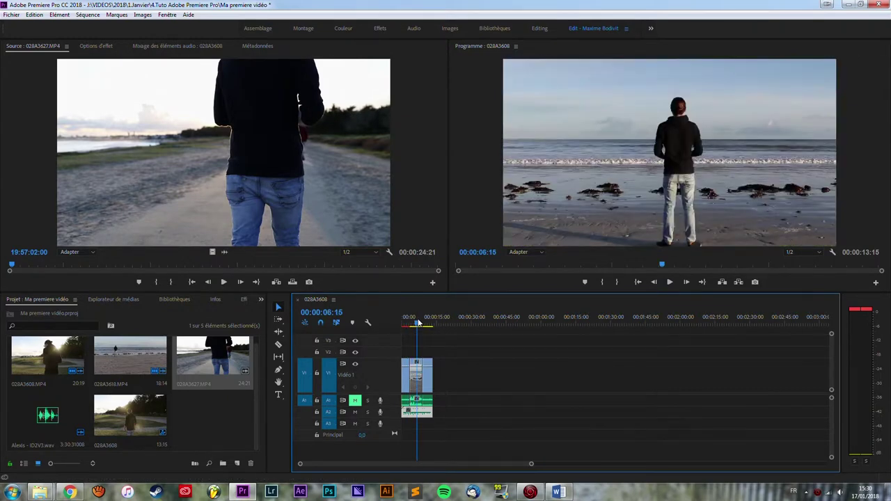
{"action": "left_click", "coordinate": [428, 324]}
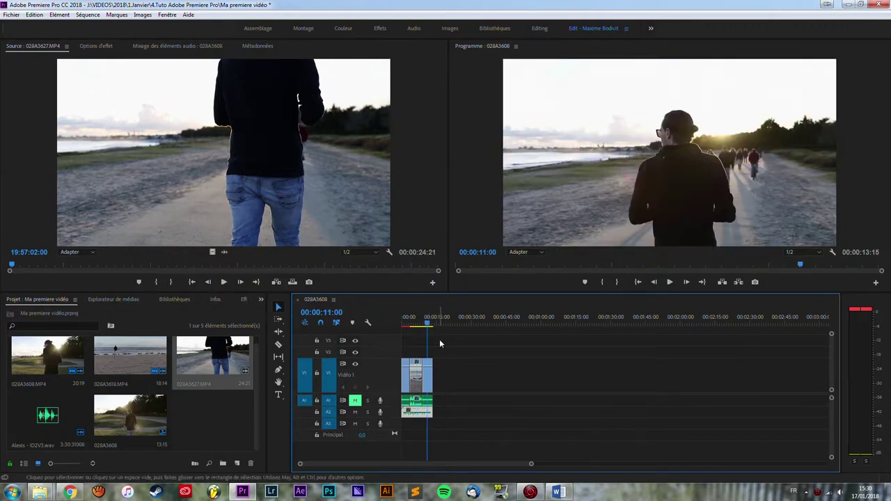
{"action": "left_click", "coordinate": [436, 323]}
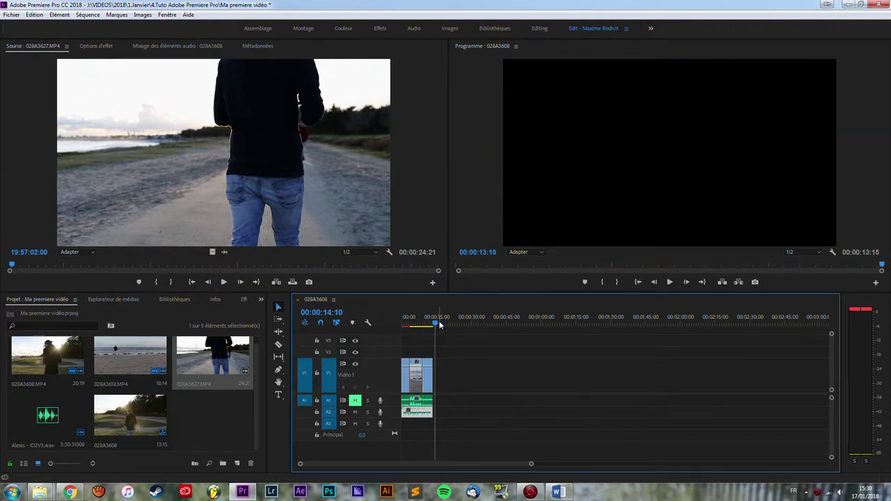
{"action": "left_click", "coordinate": [278, 396]}
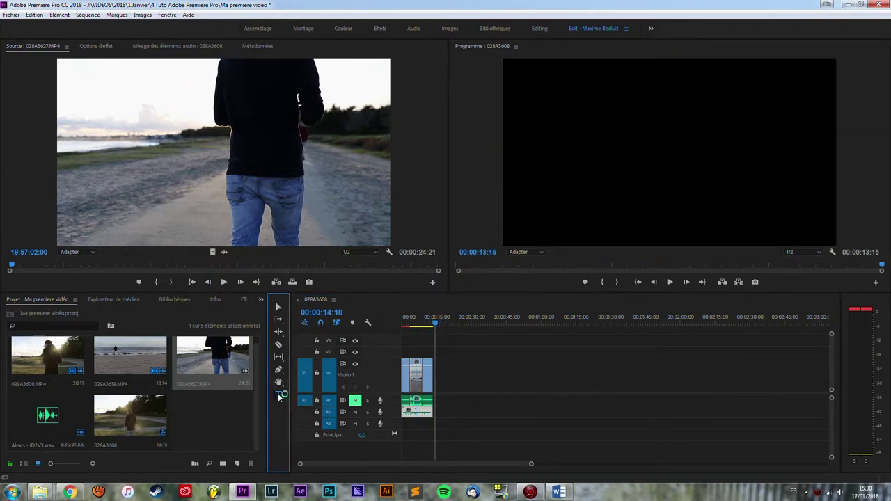
Type the title 'Ma première vidéo' in the Program monitor after the footage
{"action": "left_click", "coordinate": [618, 148]}
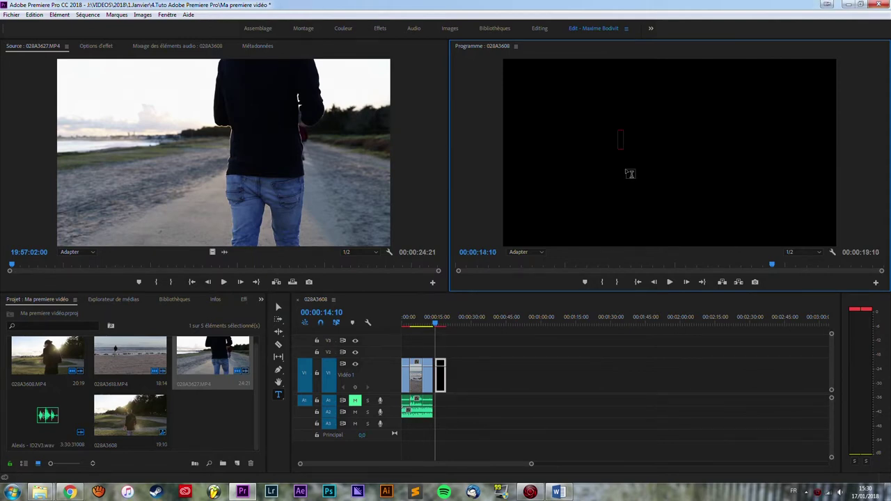
{"action": "type", "text": "Ma prem"}
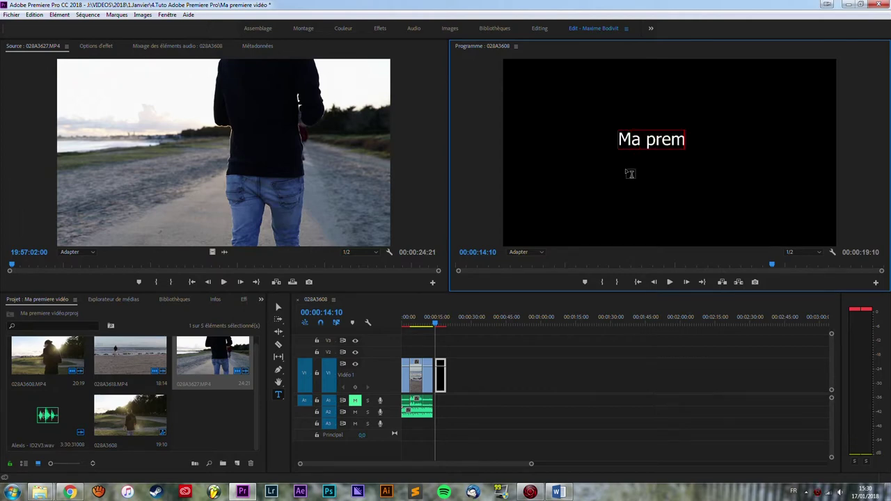
{"action": "type", "text": "ue"}
{"action": "key", "text": "BackSpace"}
{"action": "key", "text": "BackSpace"}
{"action": "type", "text": "ière vidéo"}
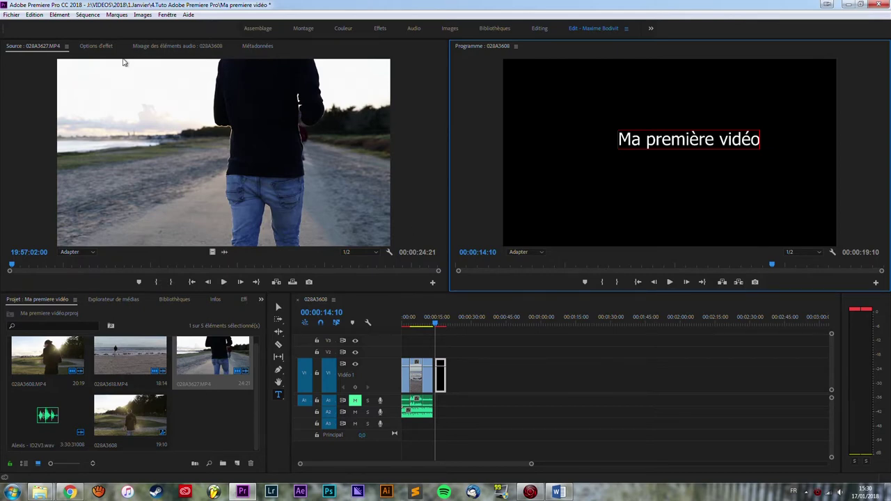
Centre-align the title text in Effect Controls
{"action": "left_click", "coordinate": [89, 50]}
{"action": "scroll", "coordinate": [134, 214], "scroll_direction": "down", "scroll_amount": 2}
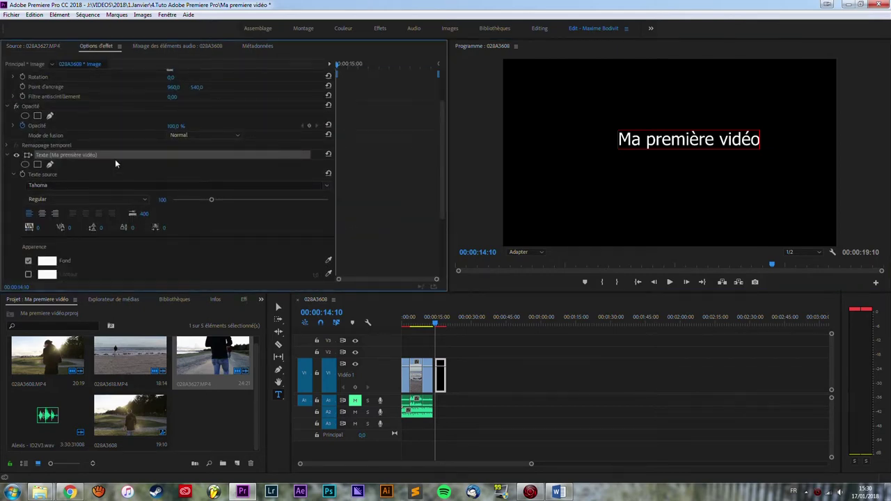
{"action": "left_click", "coordinate": [42, 213]}
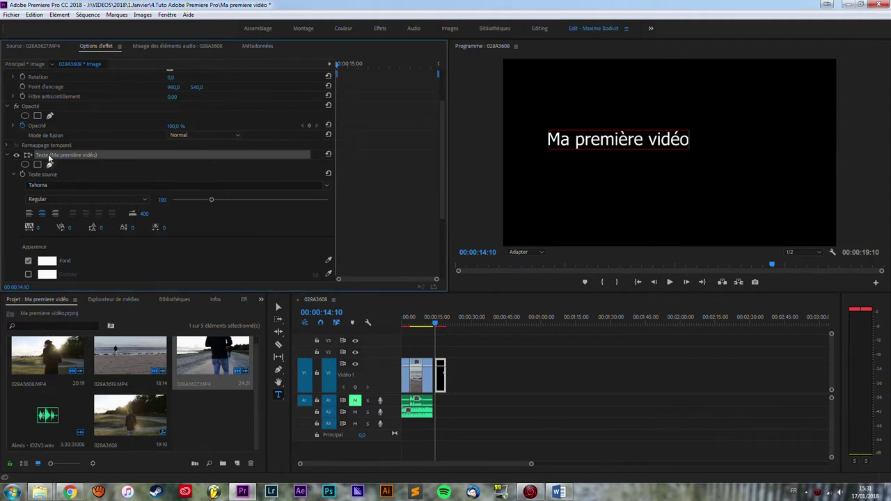
Drag the 'Ma première vidéo' title to the middle of the frame and reselect its clip
{"action": "key", "text": "v"}
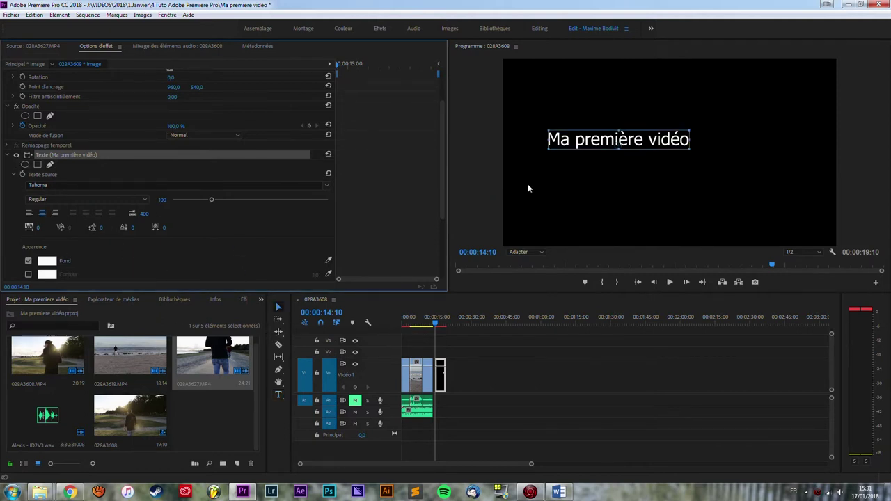
{"action": "left_click_drag", "start_coordinate": [605, 142], "coordinate": [663, 156]}
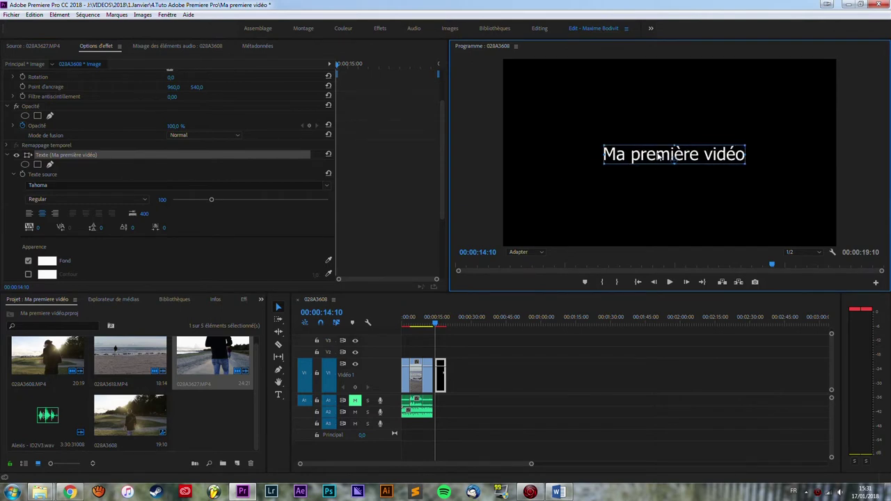
{"action": "left_click", "coordinate": [450, 375]}
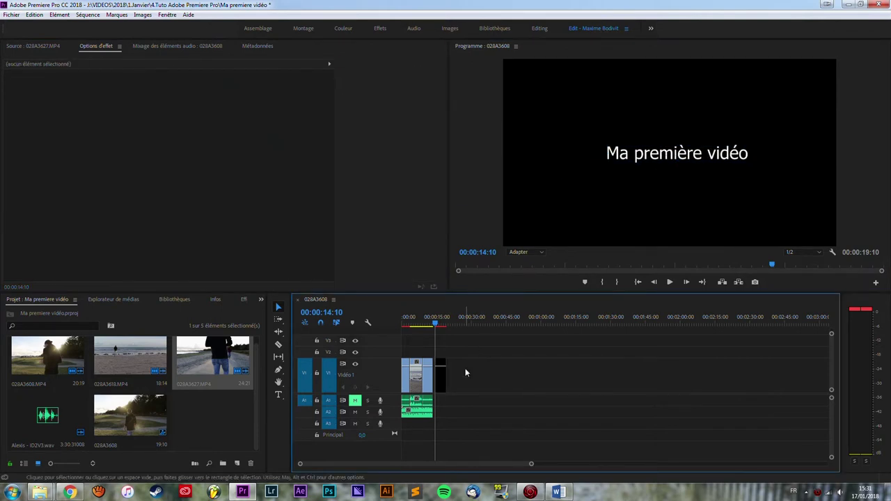
{"action": "left_click", "coordinate": [441, 375]}
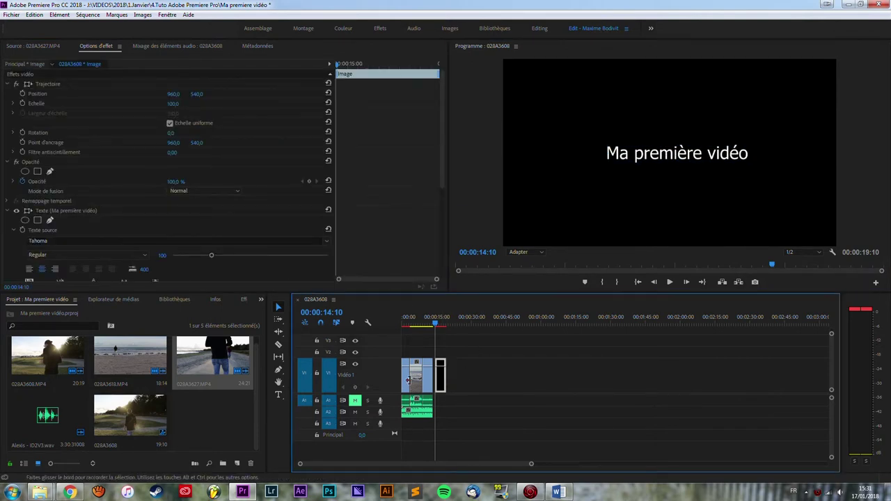
Move the title clip ahead of the footage and the A2 music to the sequence start
{"action": "left_click_drag", "start_coordinate": [407, 355], "coordinate": [459, 411]}
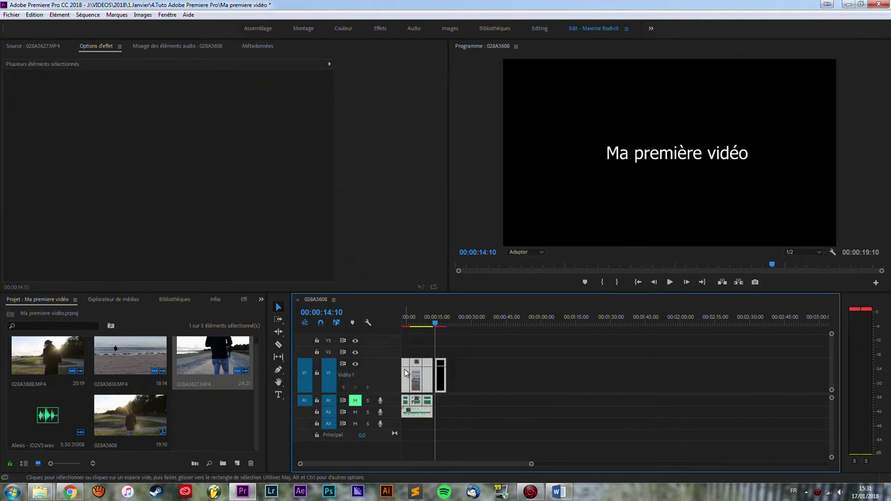
{"action": "mouse_move", "coordinate": [408, 376]}
{"action": "left_mouse_down"}
{"action": "mouse_move", "coordinate": [447, 385]}
{"action": "mouse_move", "coordinate": [404, 382]}
{"action": "left_mouse_up"}
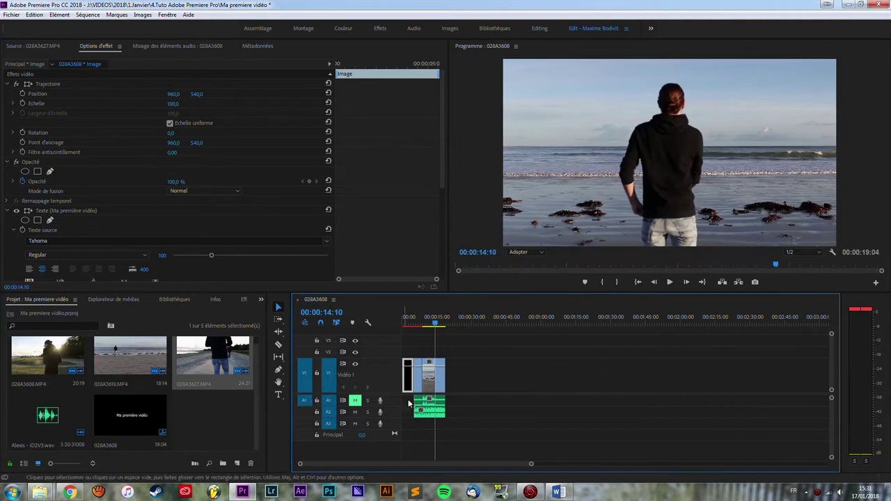
{"action": "left_click", "coordinate": [418, 412]}
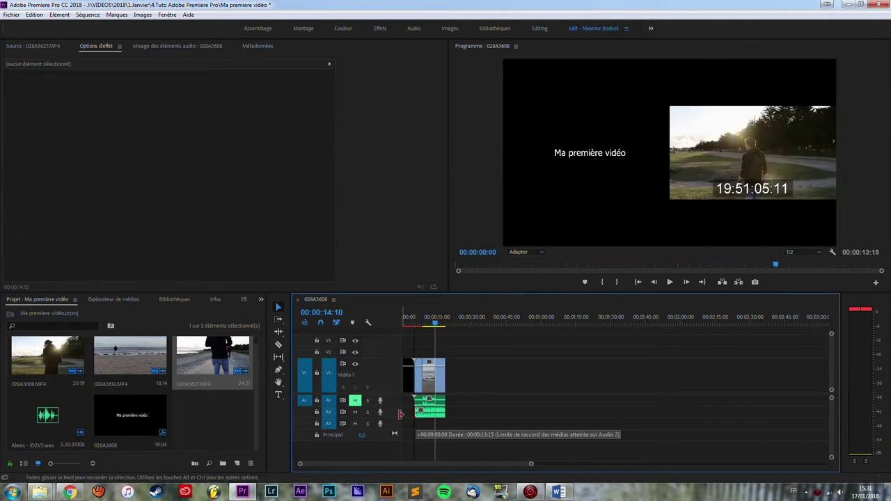
{"action": "mouse_move", "coordinate": [442, 414]}
{"action": "left_mouse_down"}
{"action": "mouse_move", "coordinate": [430, 416]}
{"action": "mouse_move", "coordinate": [440, 413]}
{"action": "left_mouse_up"}
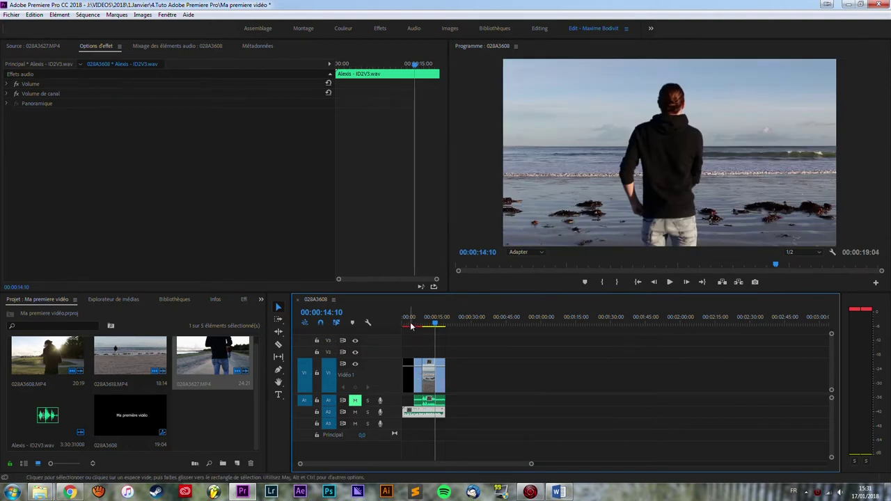
Play the sequence to check the edit, then set the playhead to 00:00:07:00
{"action": "left_click", "coordinate": [410, 324]}
{"action": "key", "text": "space"}
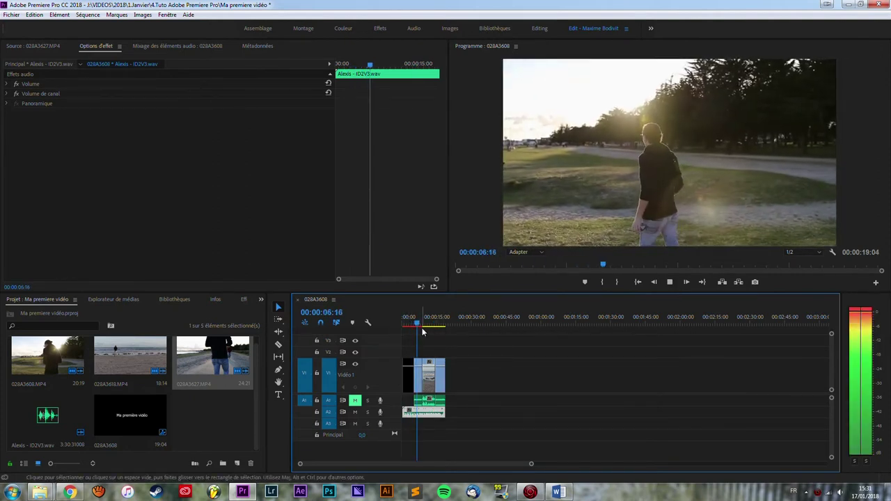
{"action": "left_click", "coordinate": [419, 321]}
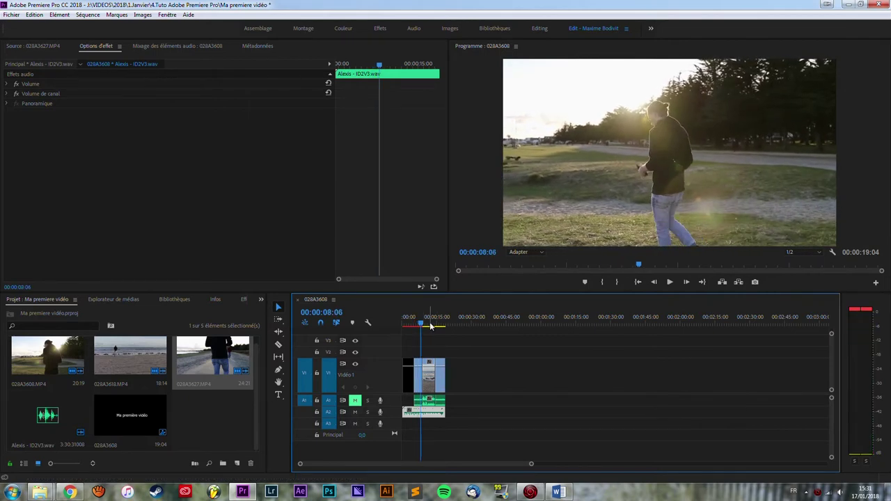
{"action": "left_click_drag", "start_coordinate": [419, 321], "coordinate": [414, 320]}
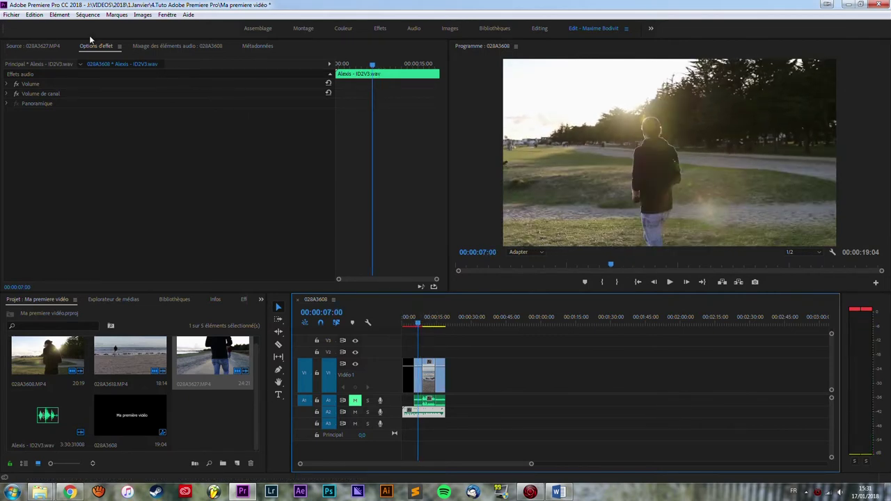
Open Fichier > Exportation > Média and name the H.264 output 'video tuto 2.mp4'
{"action": "left_click", "coordinate": [11, 15]}
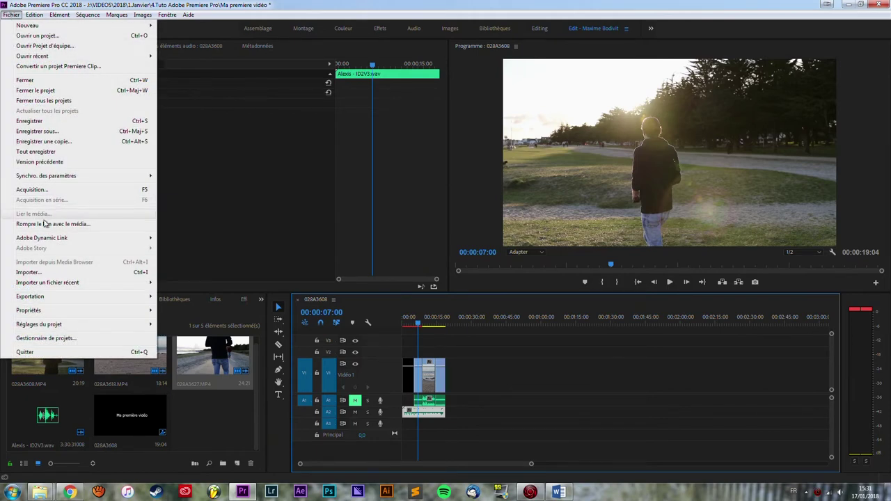
{"action": "mouse_move", "coordinate": [28, 297]}
{"action": "left_click", "coordinate": [221, 294]}
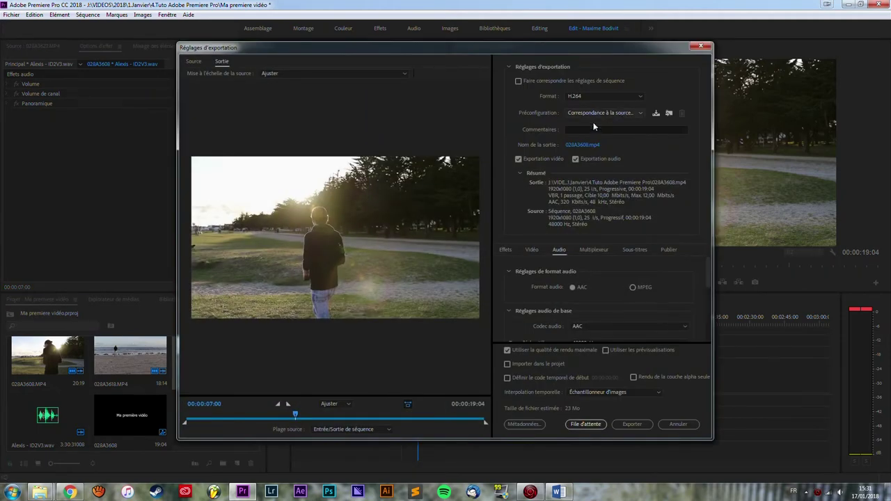
{"action": "left_click", "coordinate": [573, 145]}
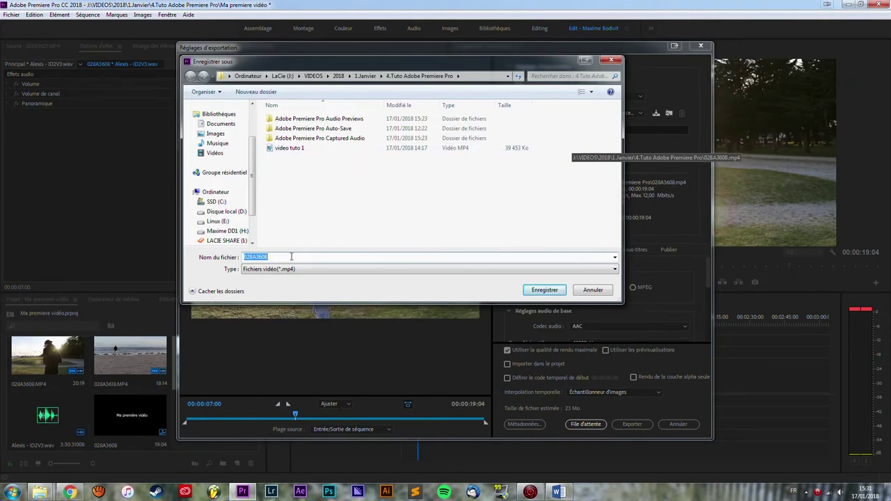
{"action": "type", "text": "video tuto tuto"}
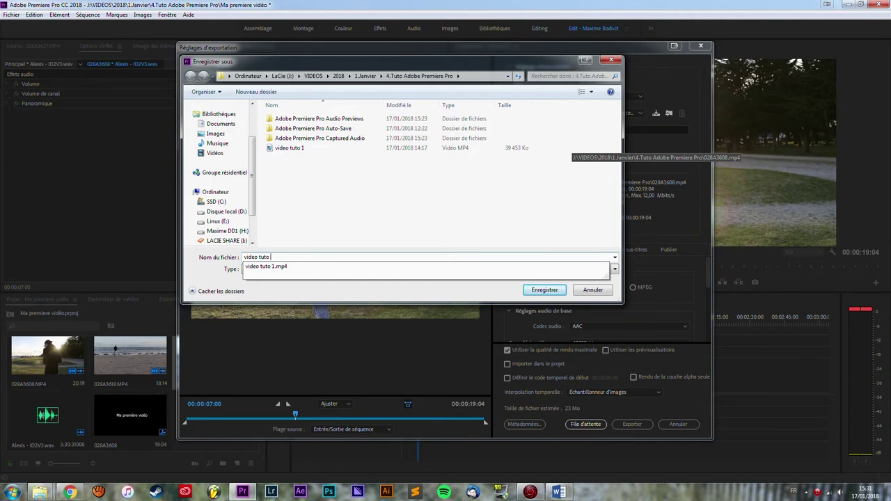
{"action": "type", "text": " 2"}
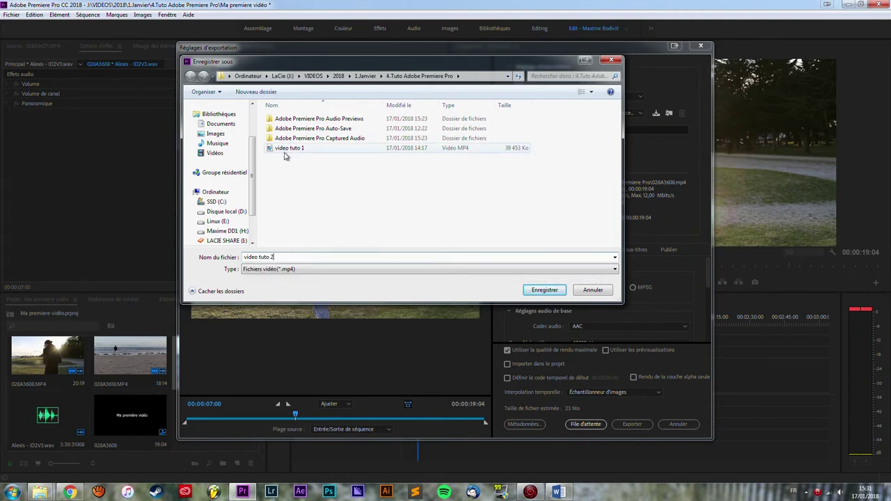
{"action": "left_click", "coordinate": [545, 290]}
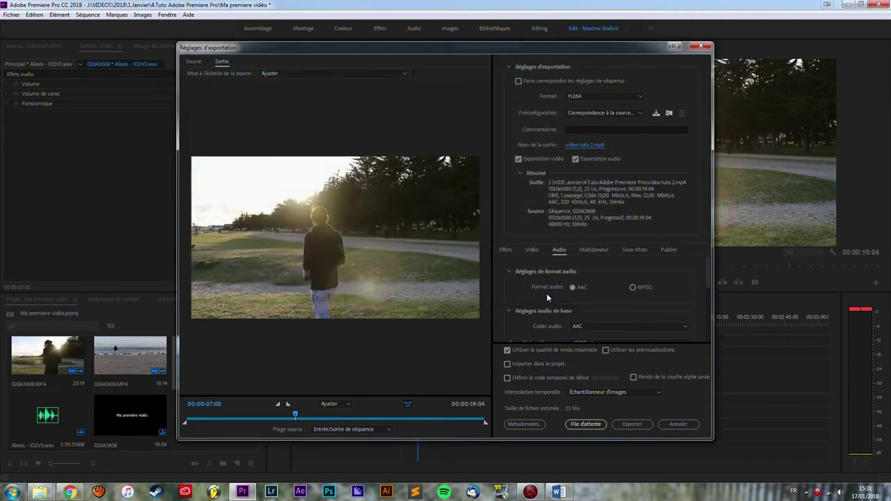
Start encoding the sequence to 'video tuto 2.mp4' from Export Settings
{"action": "left_click", "coordinate": [640, 422]}
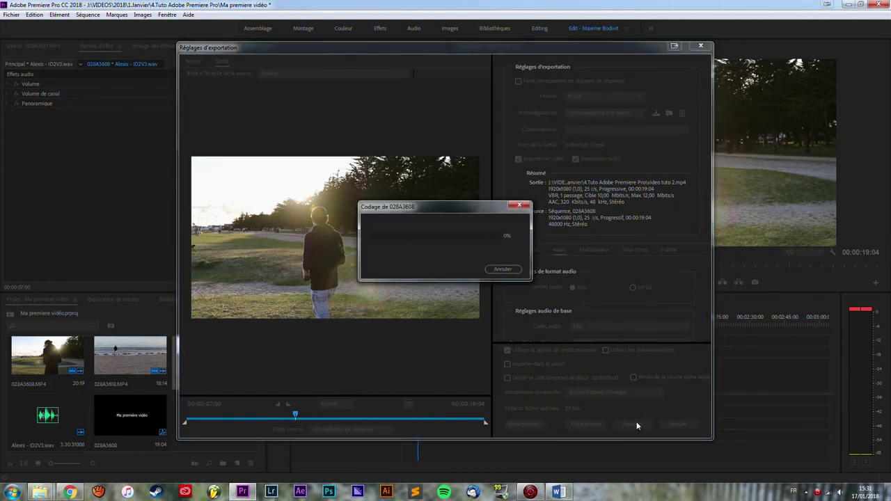